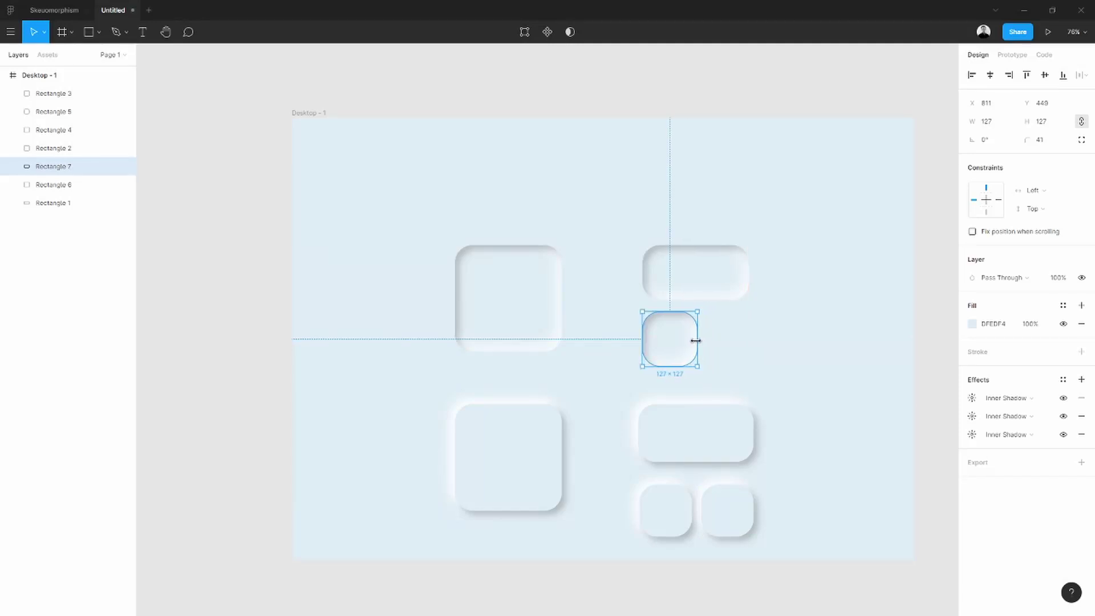
Deselect Rectangle 7, the small pressed square, by clicking empty canvas.
click(788, 353)
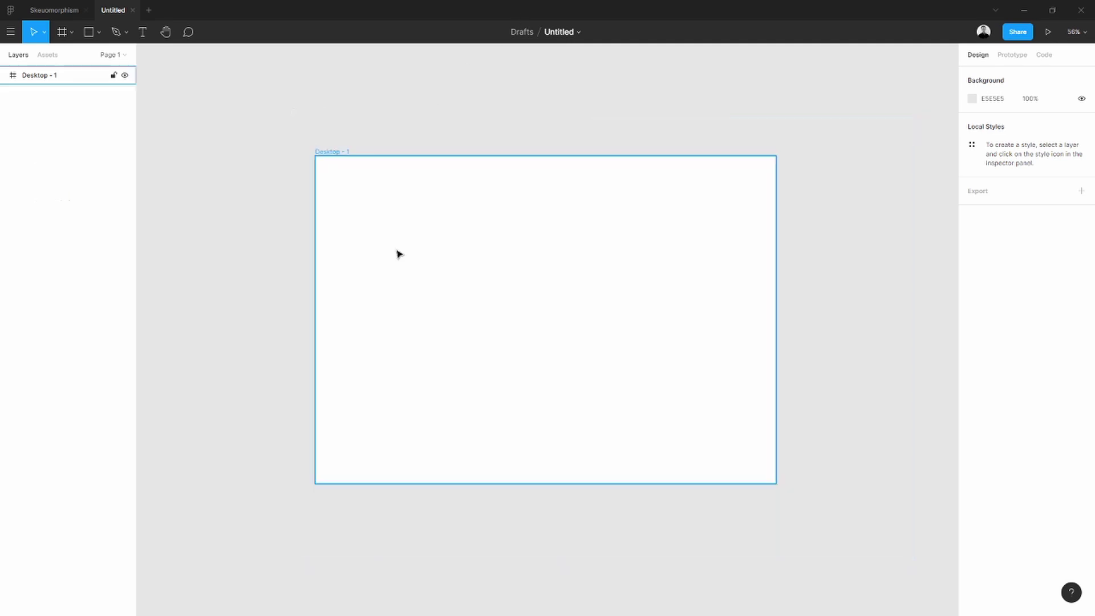
Change the empty 1440×1024 Desktop frame's fill from white to light blue DFEDF4.
click(671, 320)
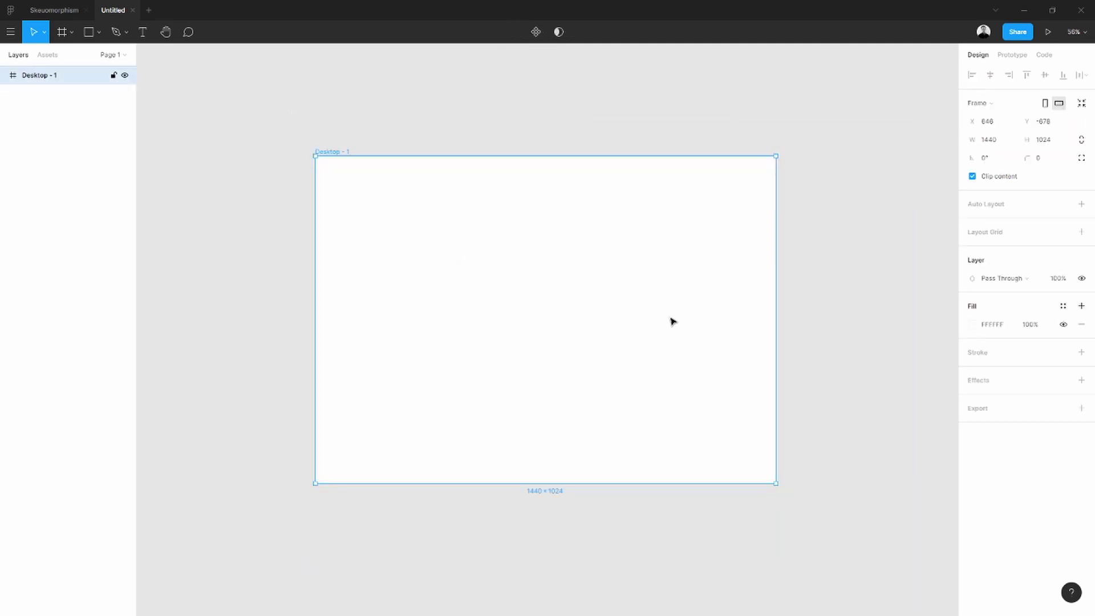
click(973, 324)
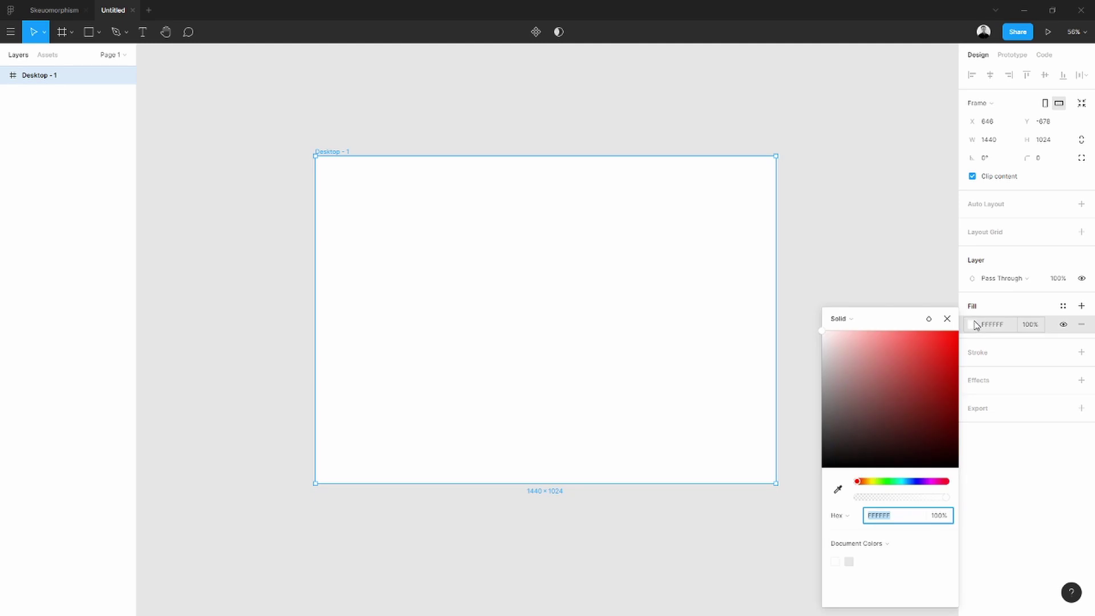
drag(885, 482, 907, 482)
click(831, 340)
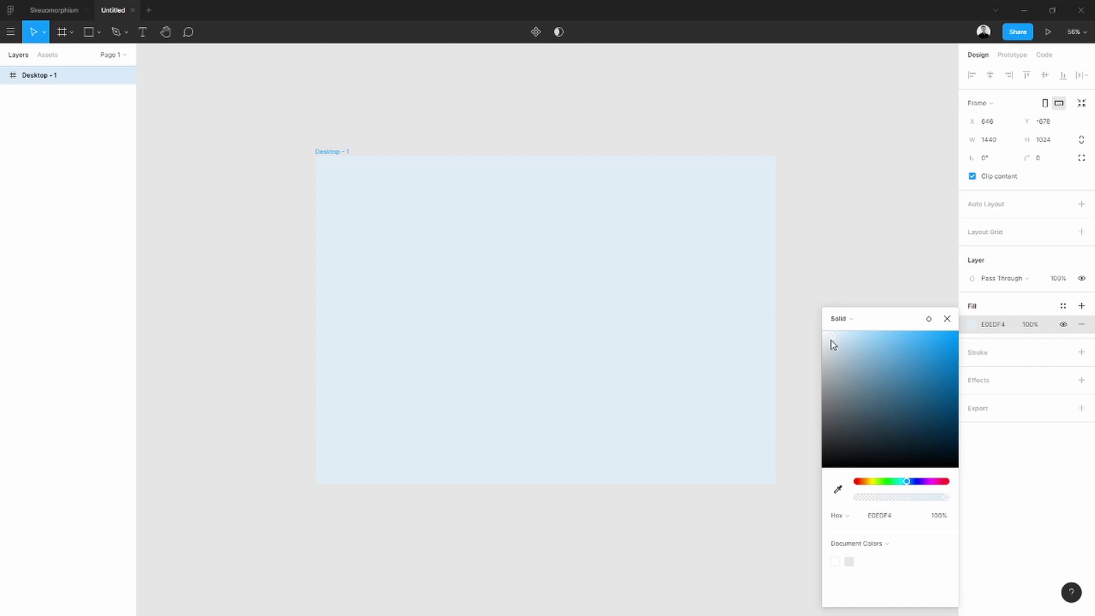
click(833, 339)
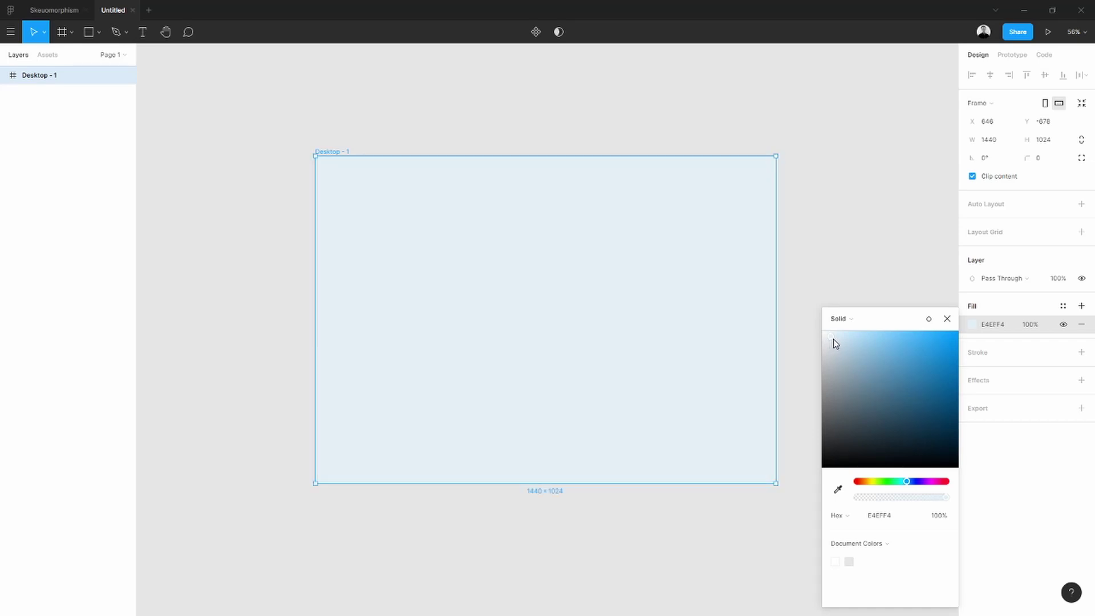
click(834, 340)
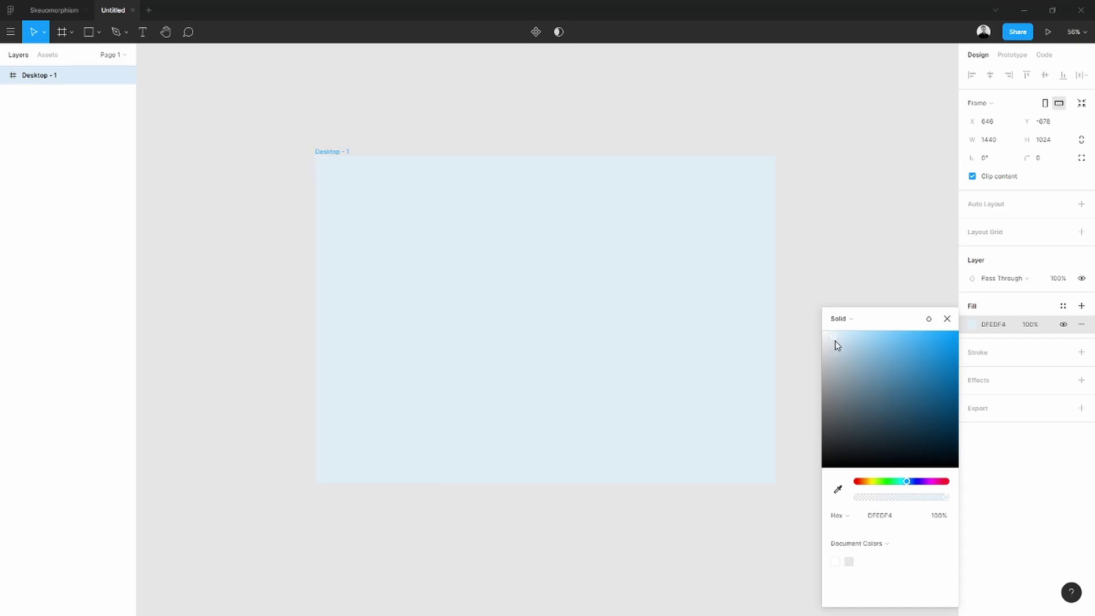
Select the Desktop frame, then add and discard an empty text box.
click(814, 244)
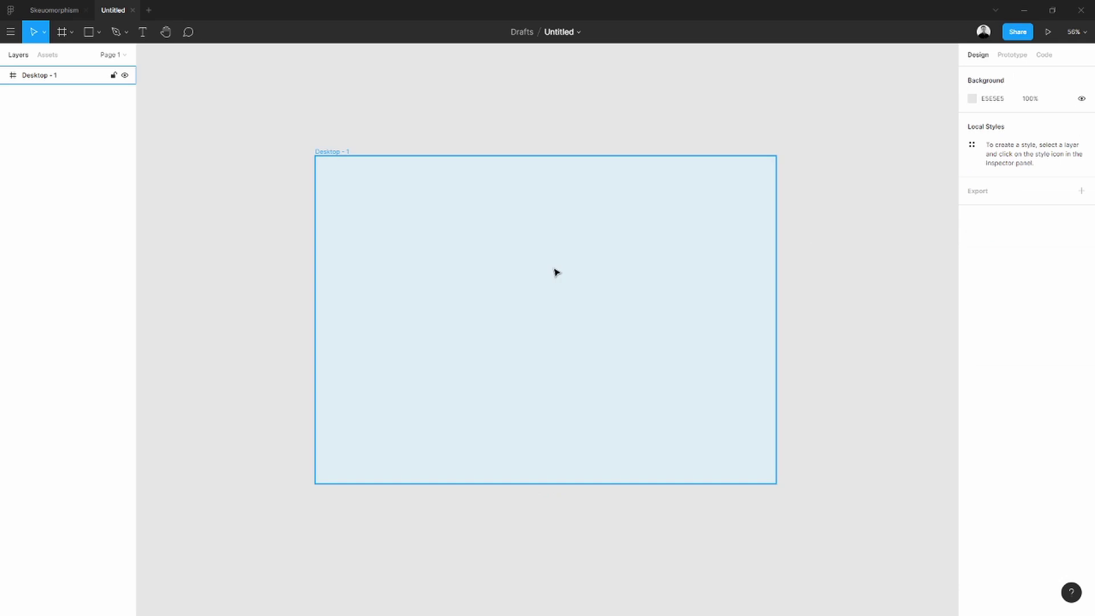
click(495, 291)
key(t)
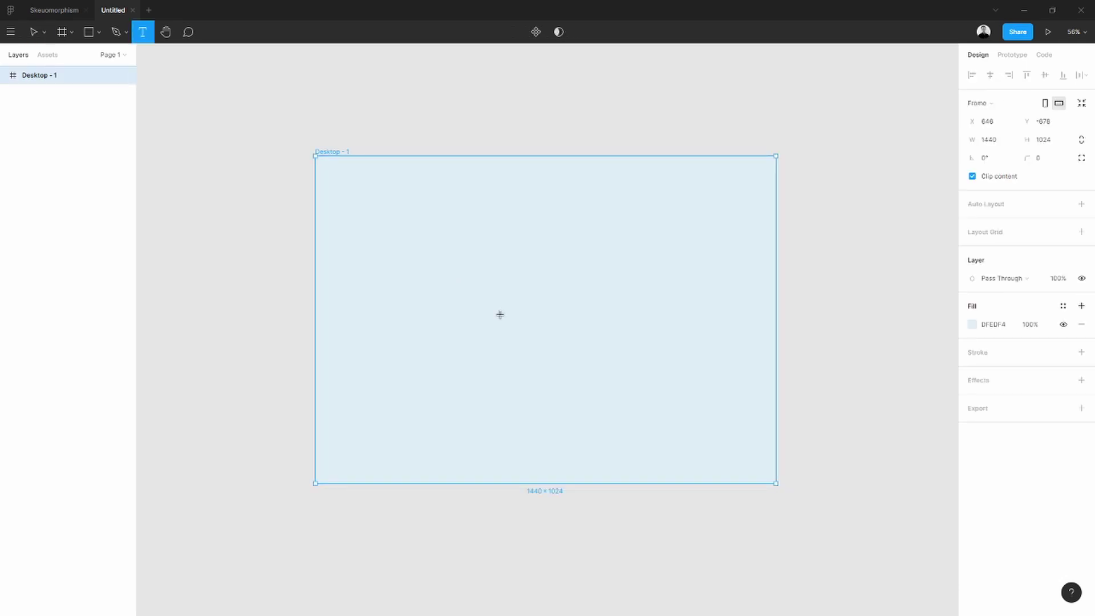
drag(449, 274, 491, 326)
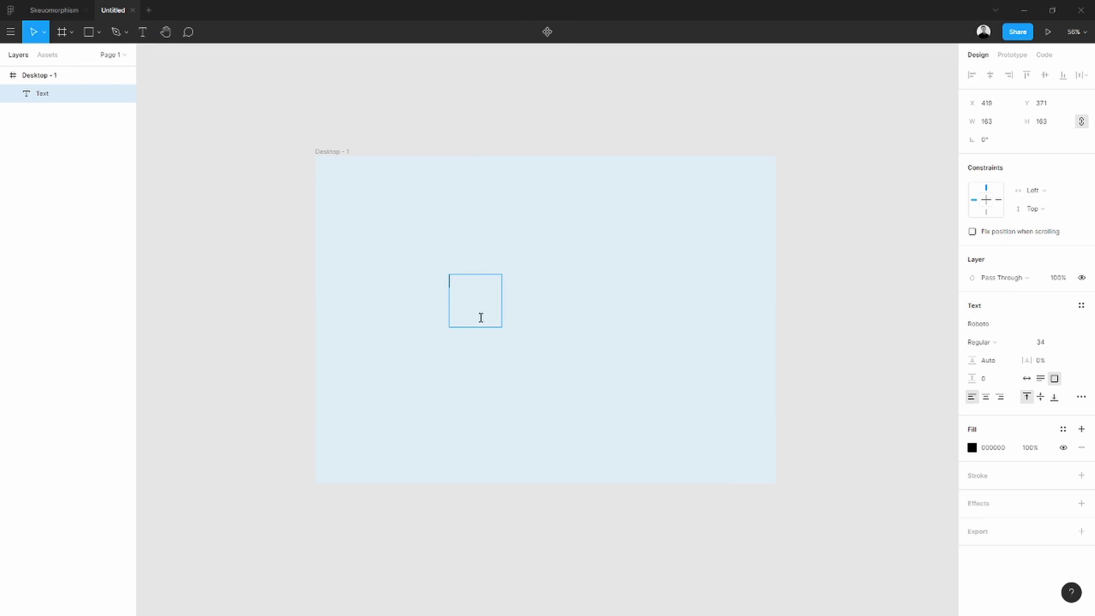
key(Escape)
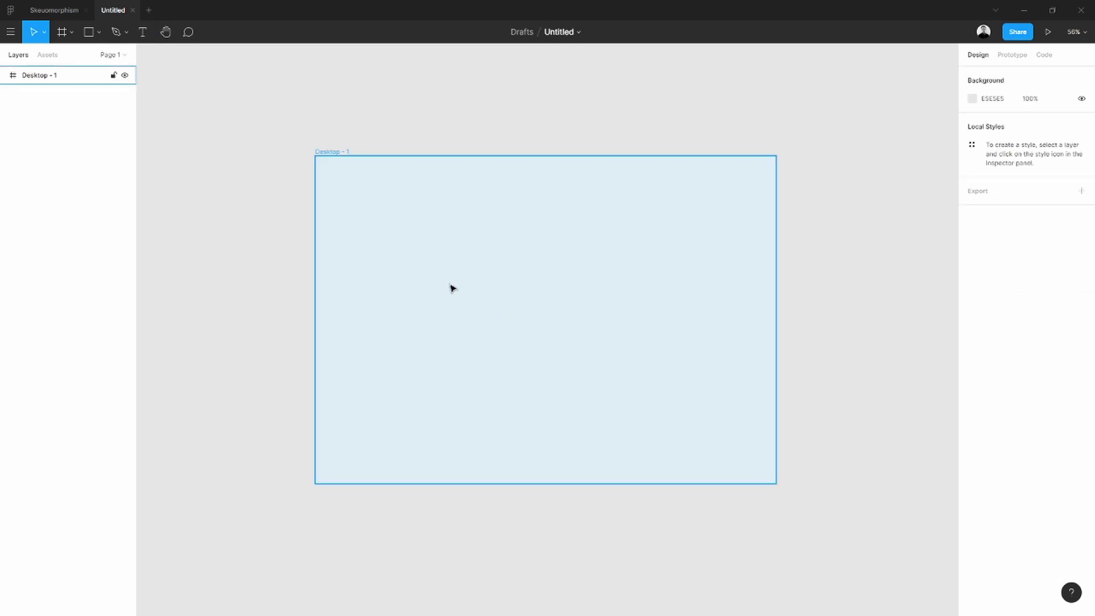
Draw a 247×247 square on the frame and sample the frame's DFEDF4 blue as its fill.
key(r)
drag(437, 250, 474, 334)
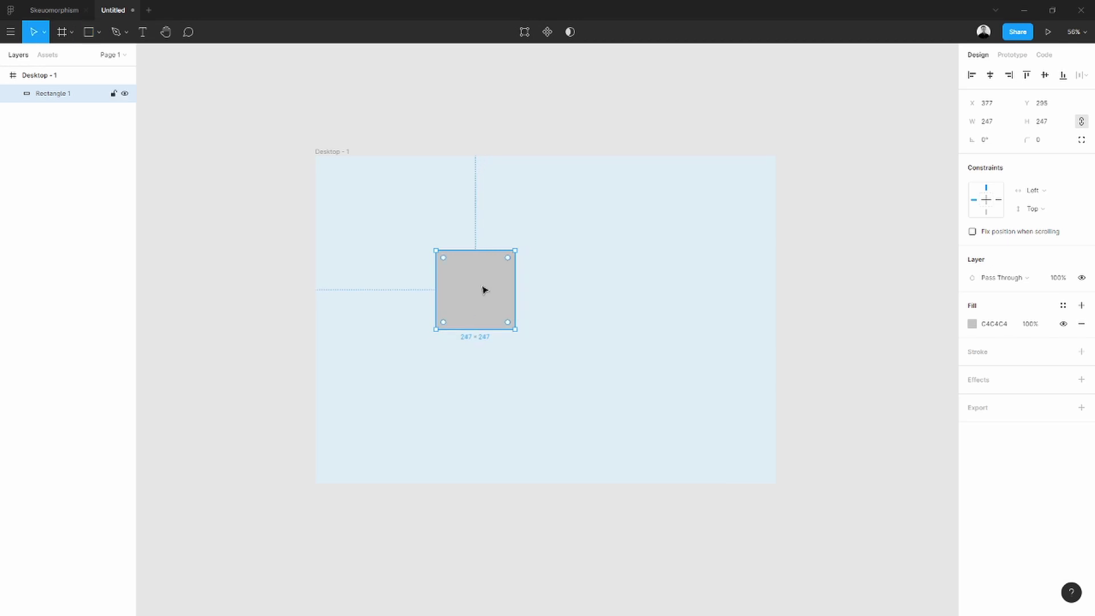
key(i)
click(577, 274)
scroll(453, 251, up, 2)
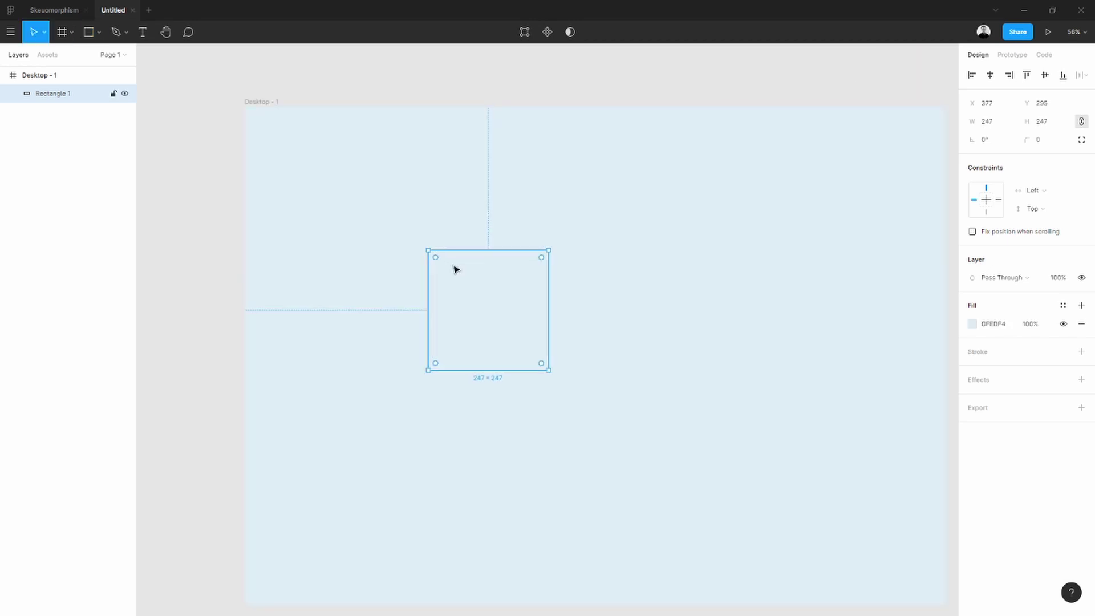
scroll(477, 318, up, 3)
drag(506, 325, 471, 326)
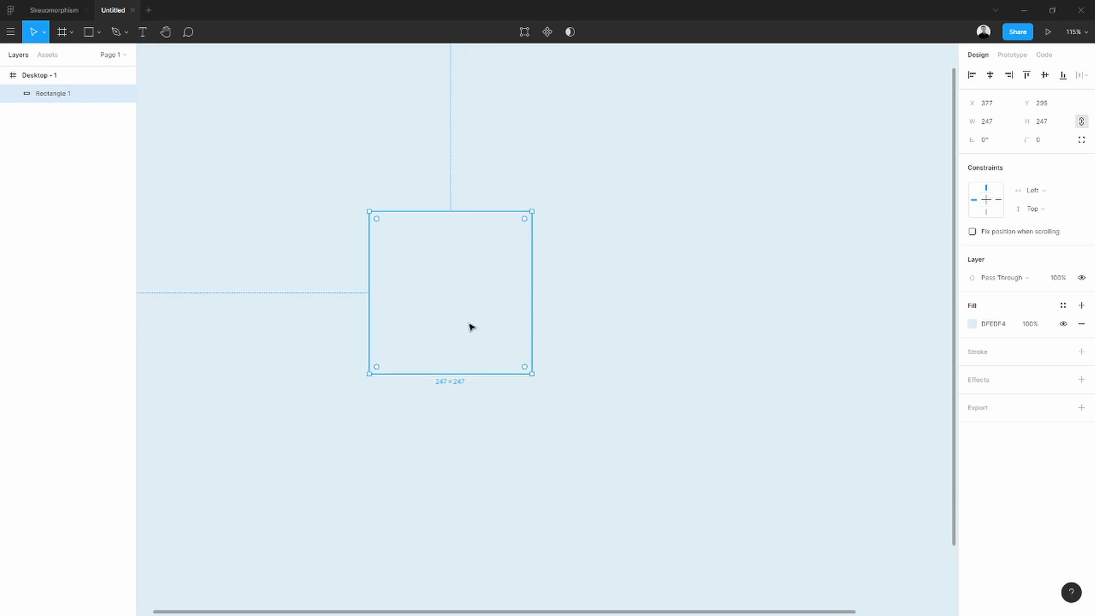
Add a stroke to the square, make it a linear gradient and position its handles.
click(1081, 352)
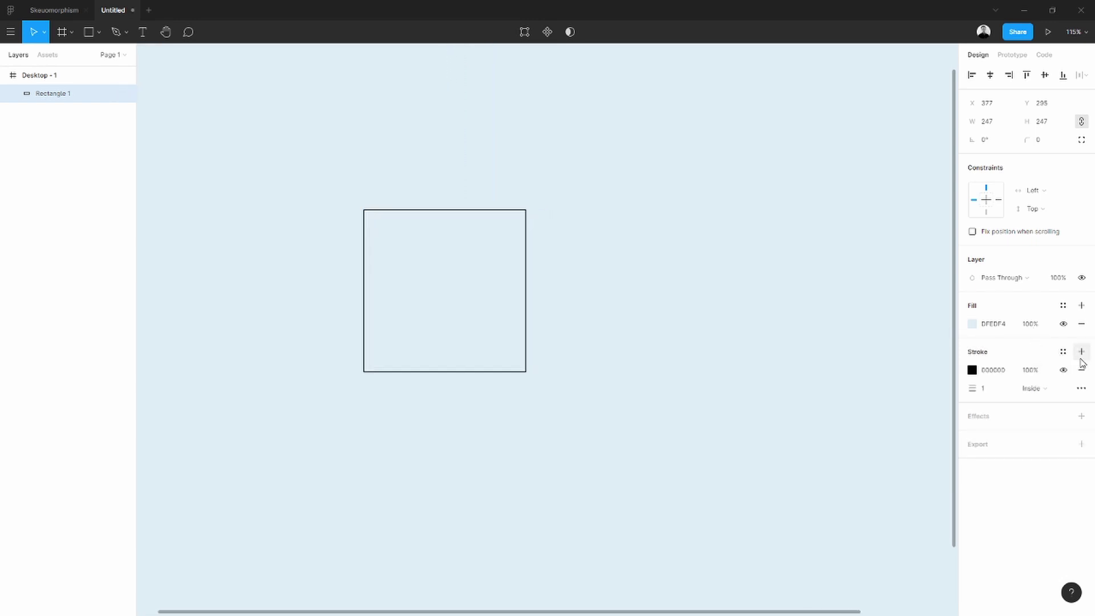
click(976, 372)
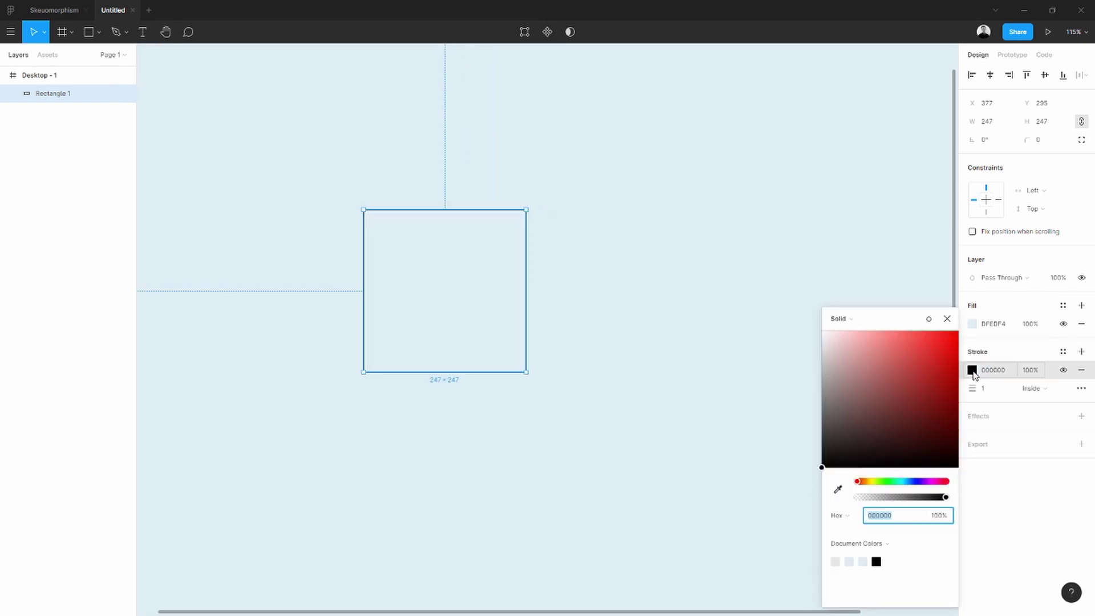
click(871, 319)
click(865, 333)
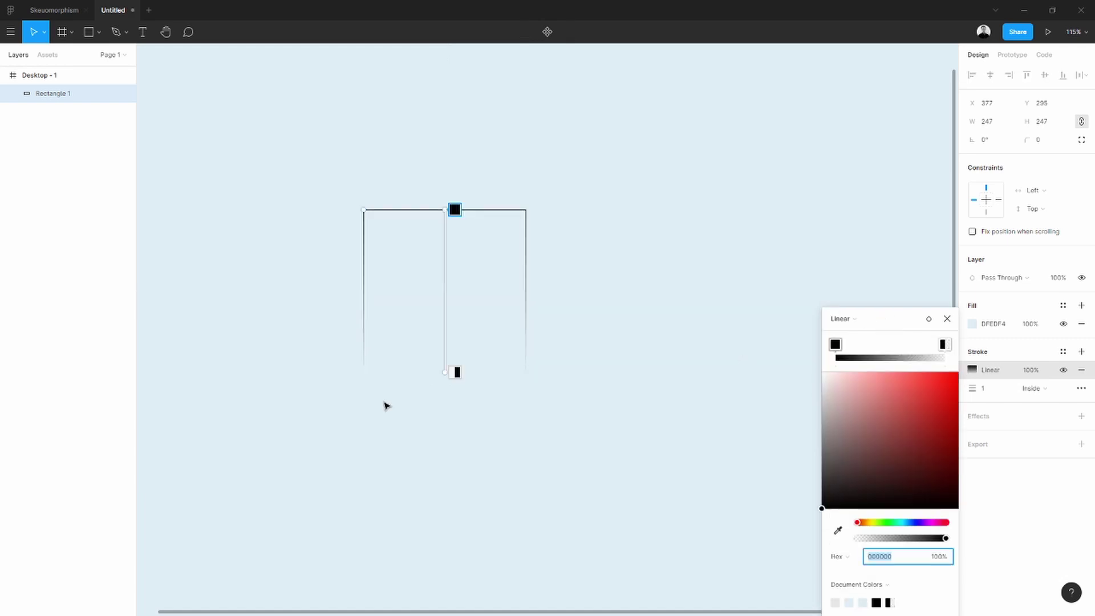
scroll(386, 402, down, 3)
mouse_move(432, 263)
mouse_down()
mouse_move(257, 318)
mouse_move(283, 327)
mouse_move(269, 322)
mouse_up()
mouse_move(426, 384)
mouse_down()
mouse_move(434, 450)
mouse_move(303, 348)
mouse_move(284, 334)
mouse_move(274, 342)
mouse_move(353, 469)
mouse_move(631, 530)
mouse_move(662, 553)
mouse_move(652, 537)
mouse_move(608, 559)
mouse_up()
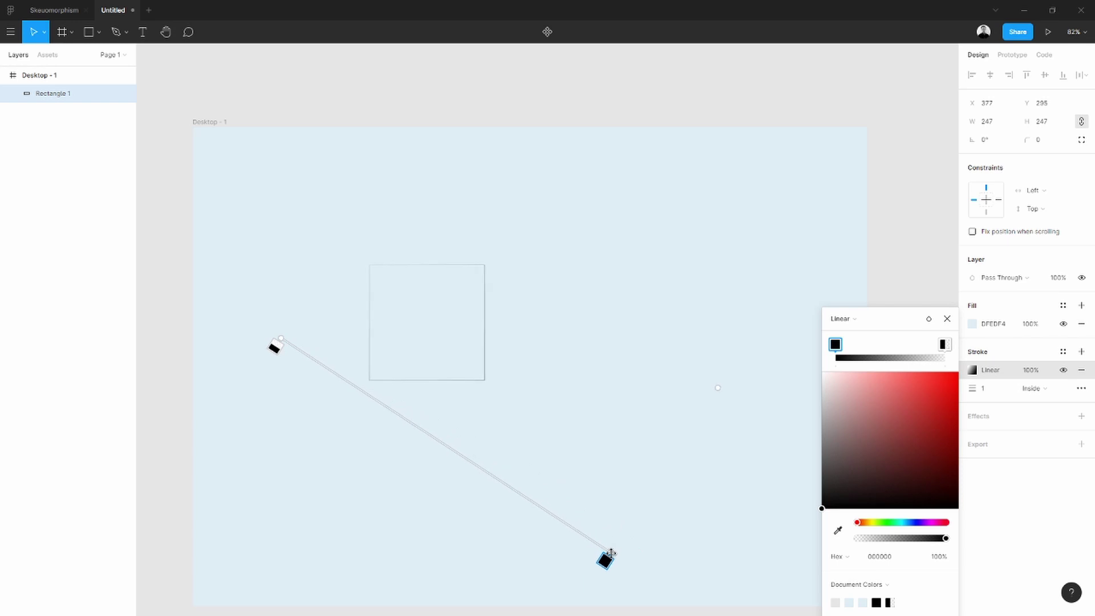
click(274, 344)
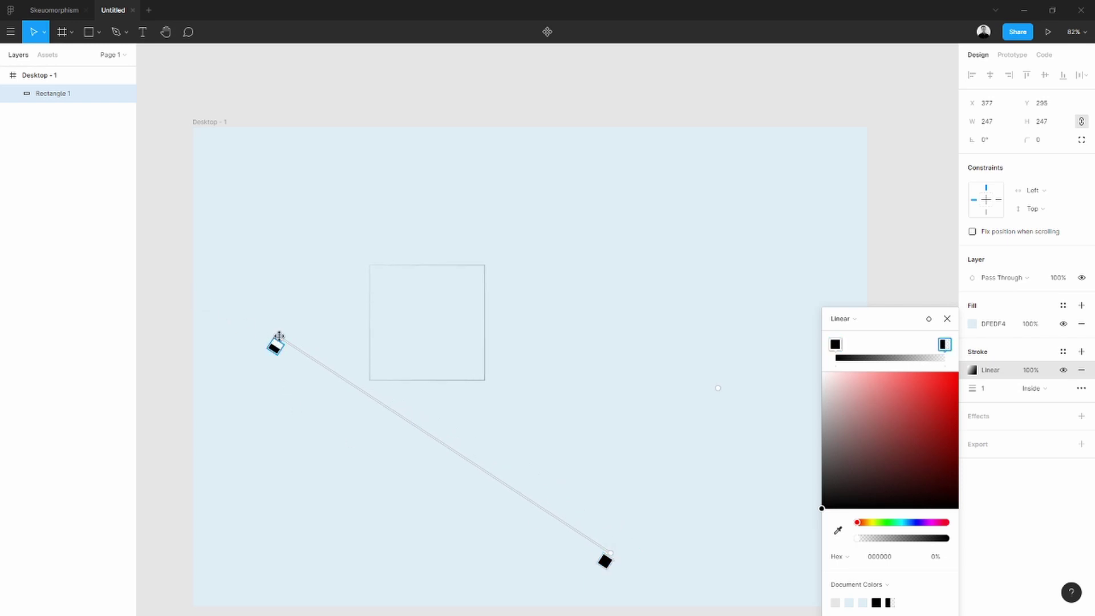
drag(276, 338, 243, 362)
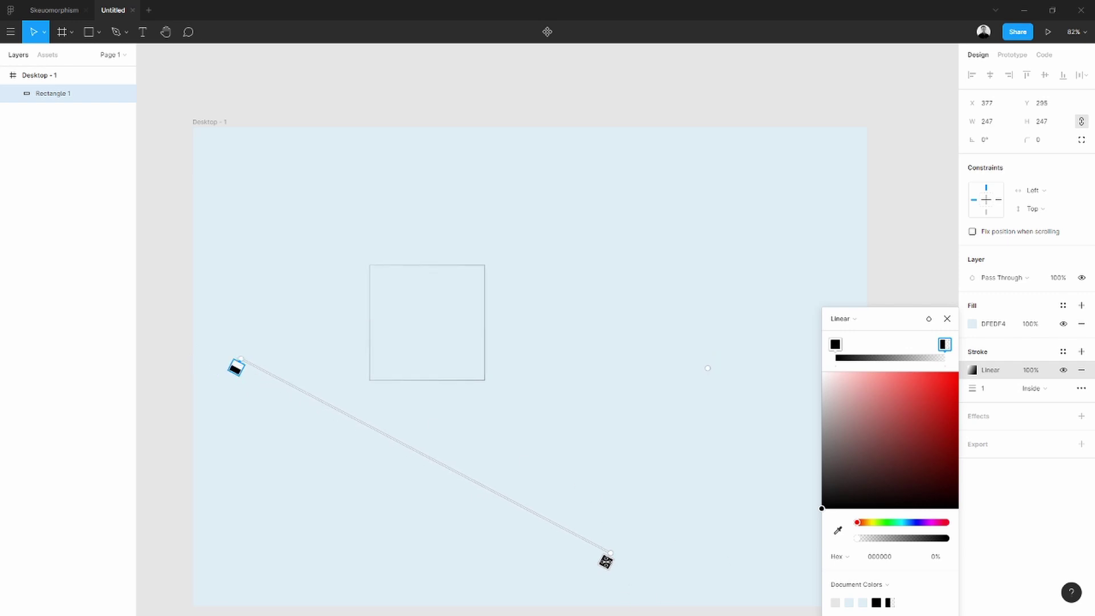
Darken the gradient's end stop toward black and place the 1px stroke outside the square.
click(606, 562)
drag(912, 436, 823, 393)
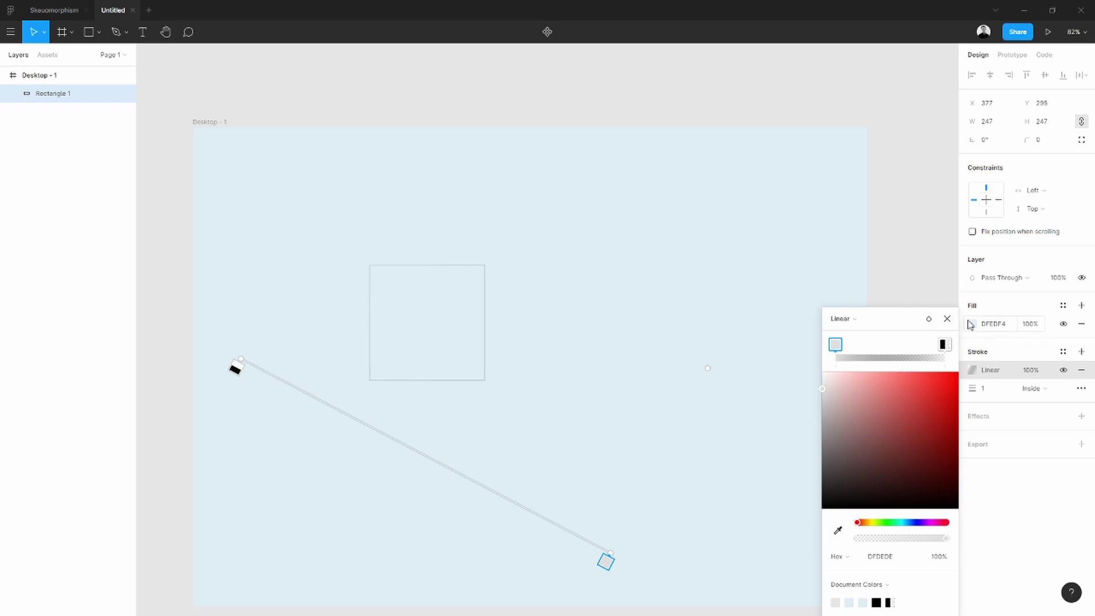
click(966, 357)
click(1036, 392)
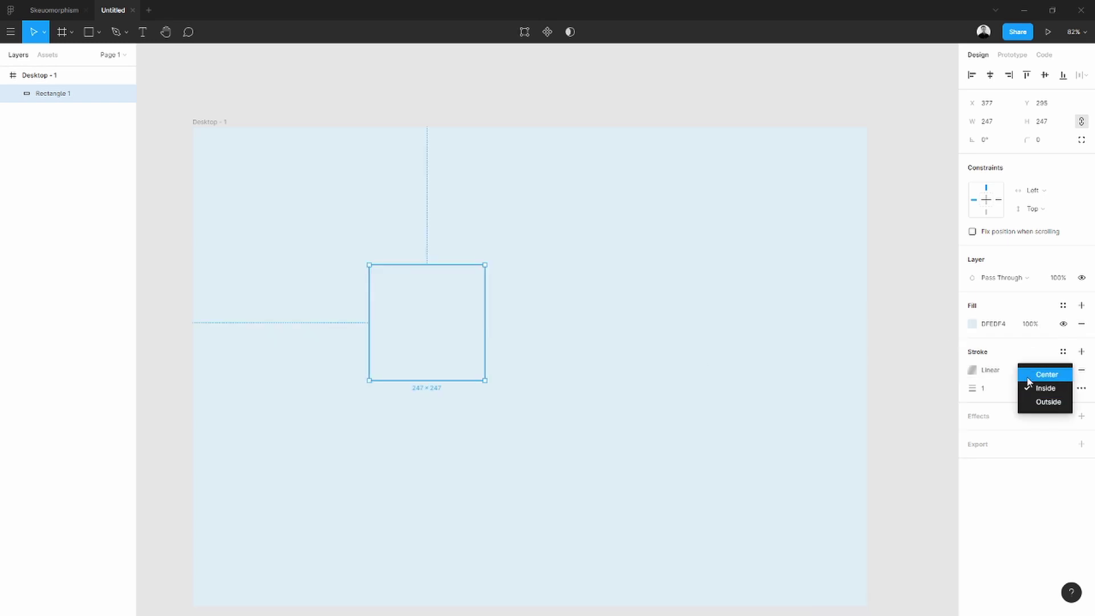
click(1041, 400)
click(990, 385)
key(Up)
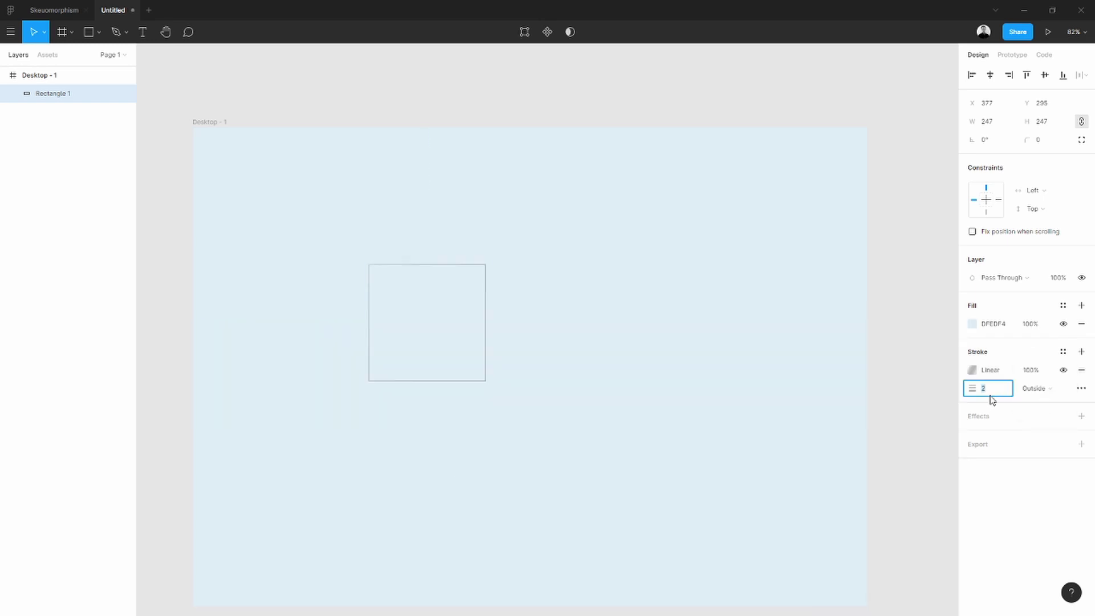
click(834, 407)
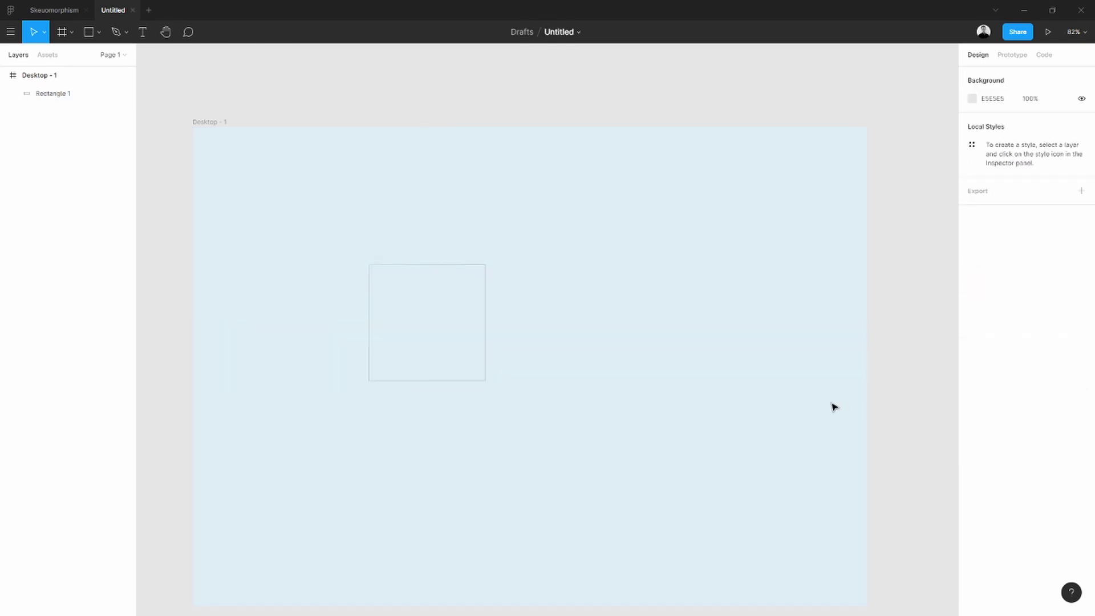
click(394, 338)
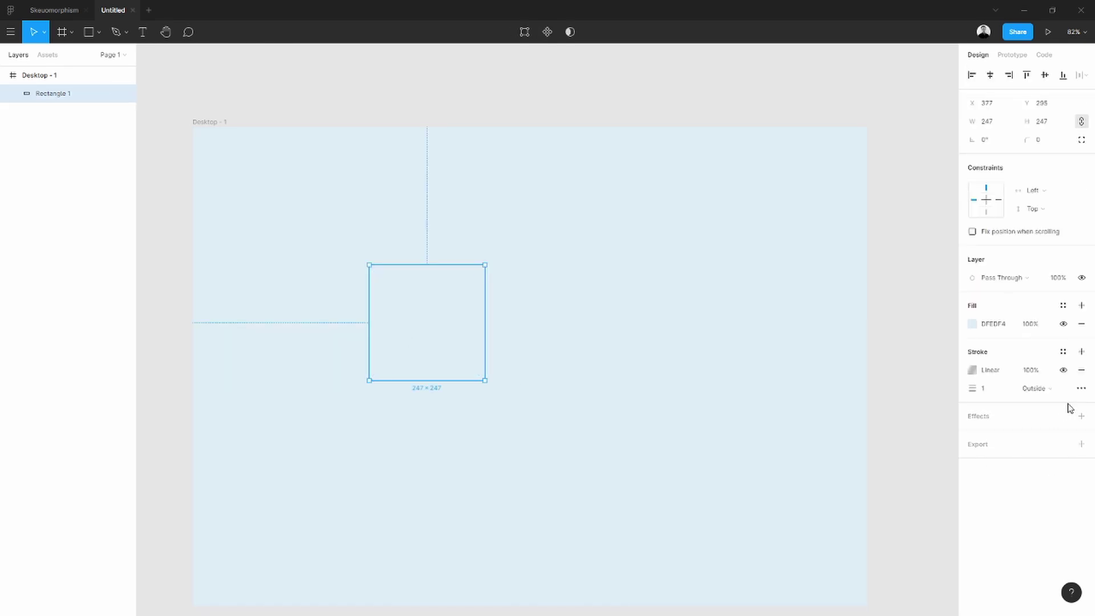
Add an inner shadow effect to the square with an X offset of 4.
click(1082, 416)
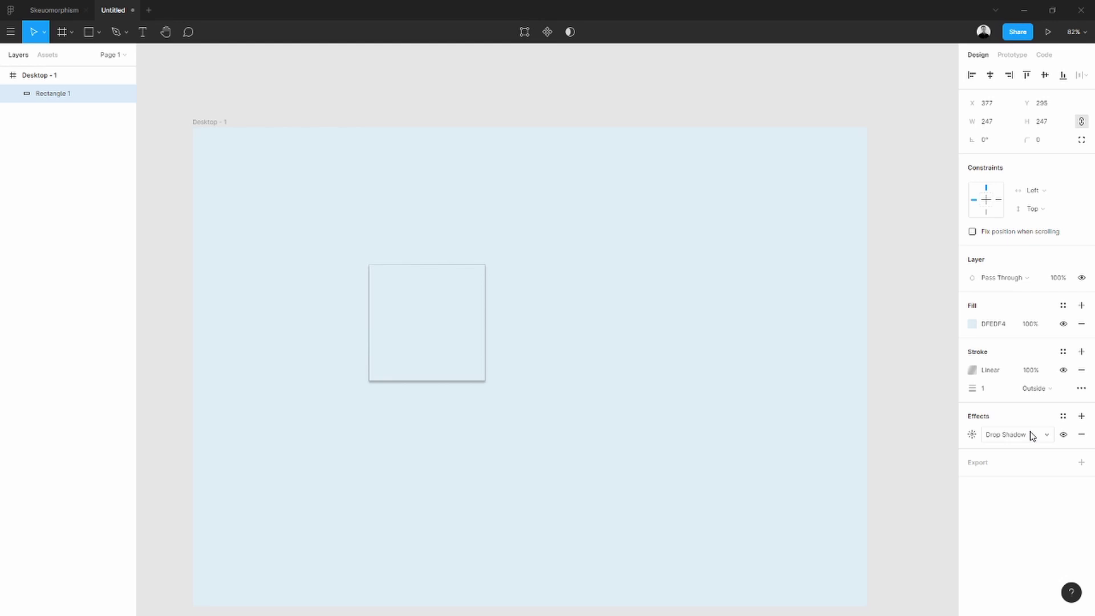
click(1032, 435)
click(1016, 420)
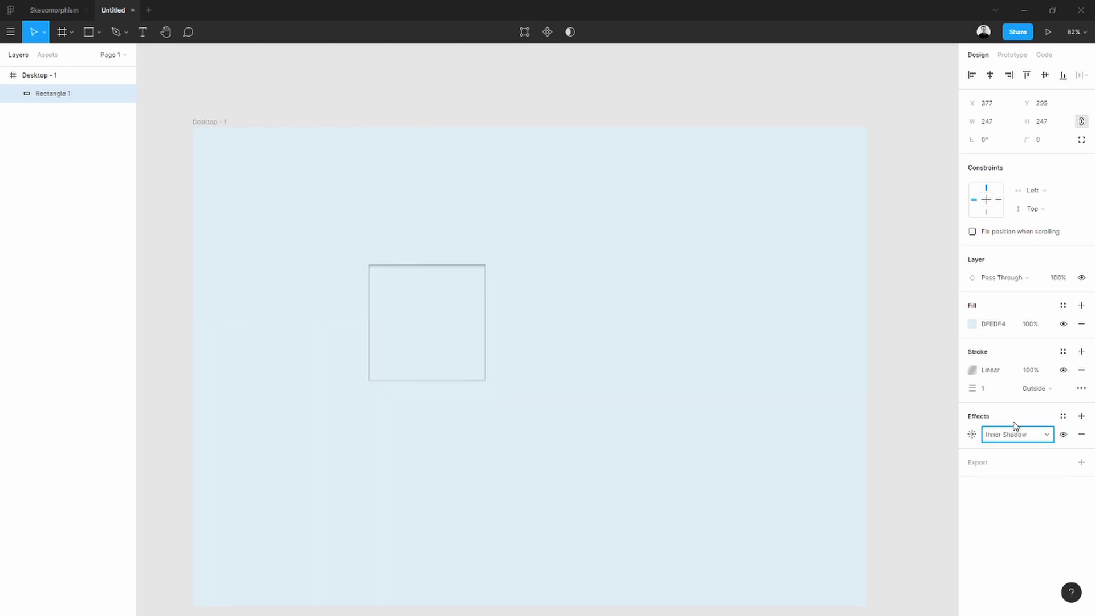
click(971, 436)
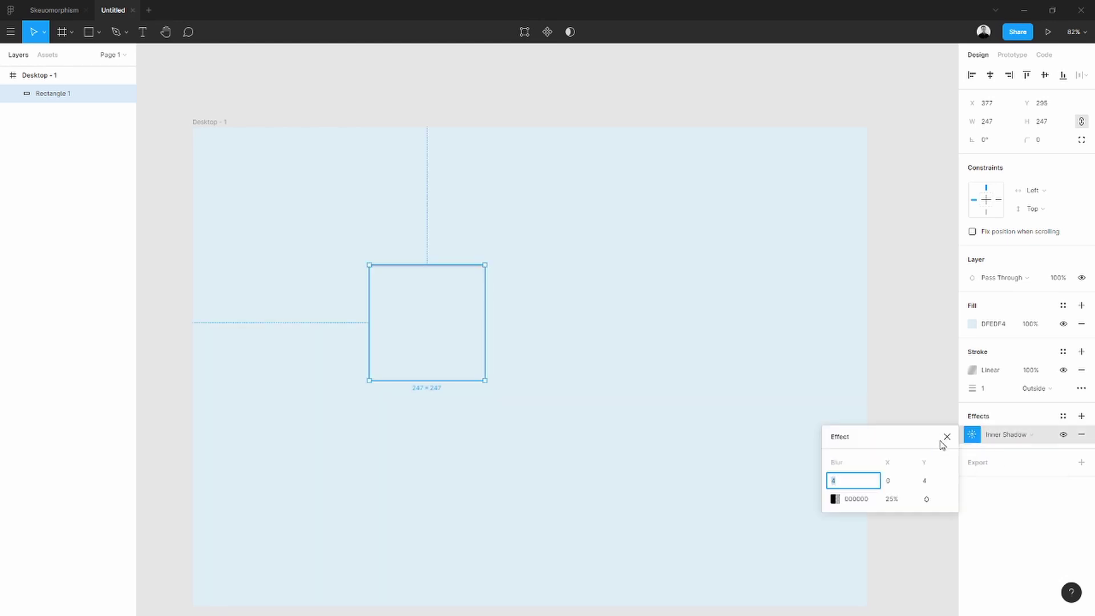
click(898, 484)
text(4)
key(Return)
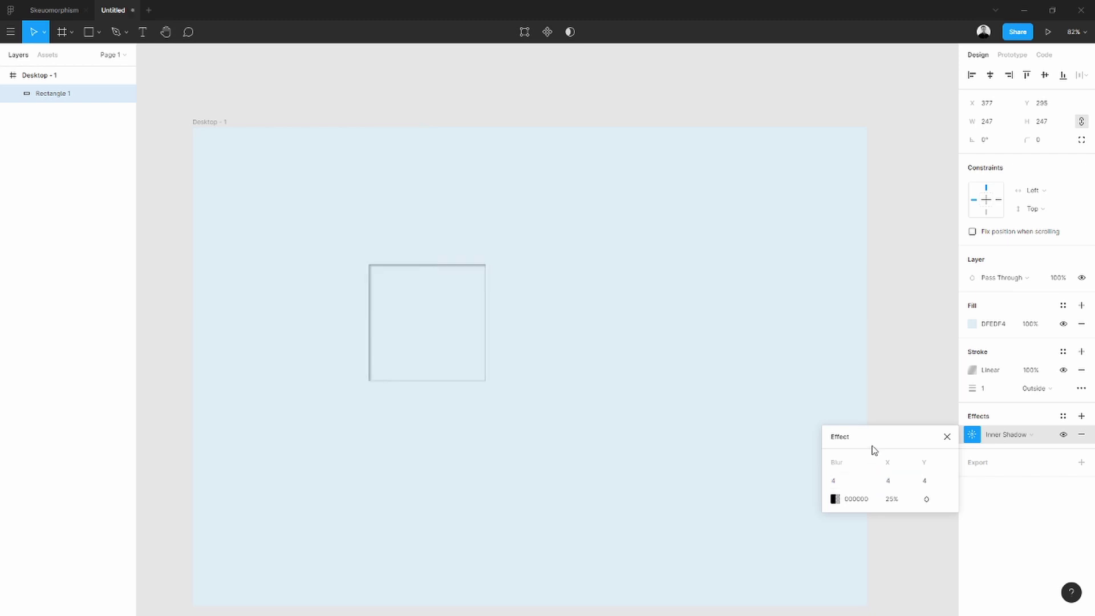
Set the inner shadow's blur to 15 and round the square's corners to 41.
click(905, 482)
click(838, 480)
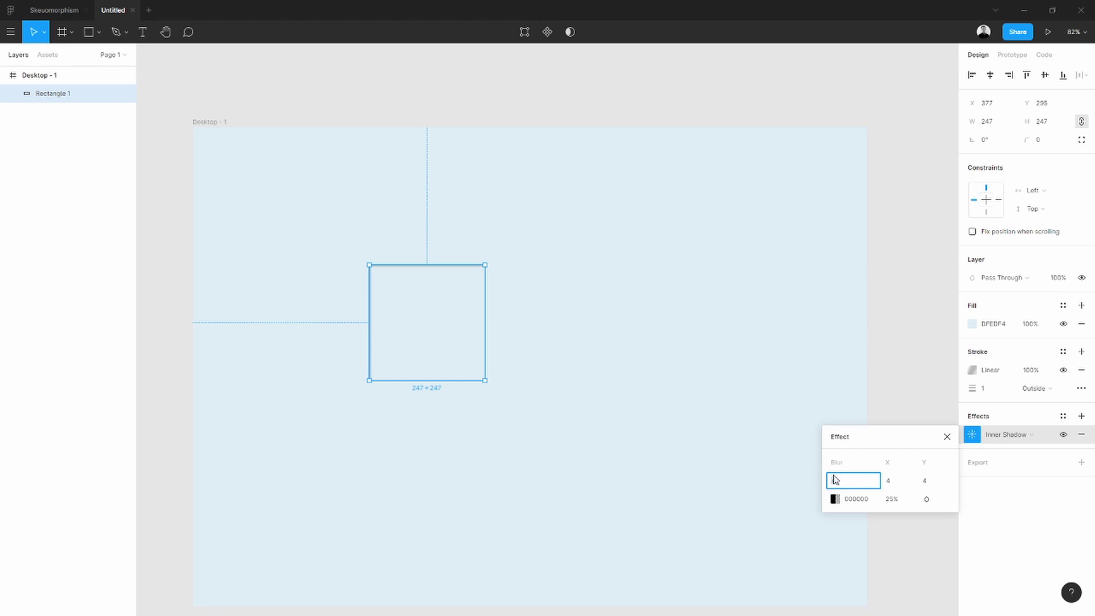
text(10)
key(Return)
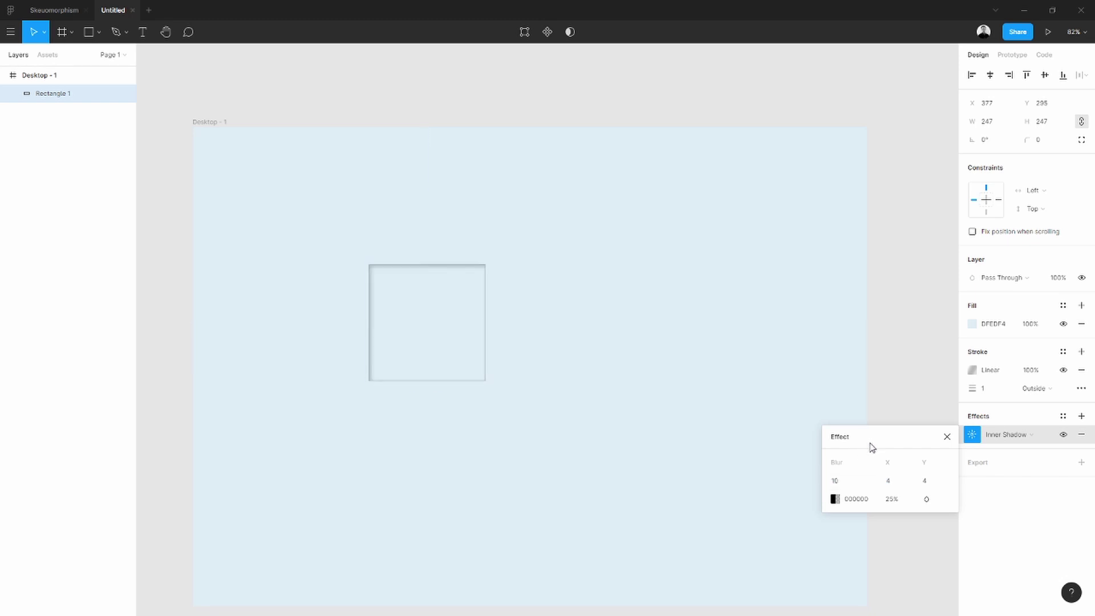
click(854, 479)
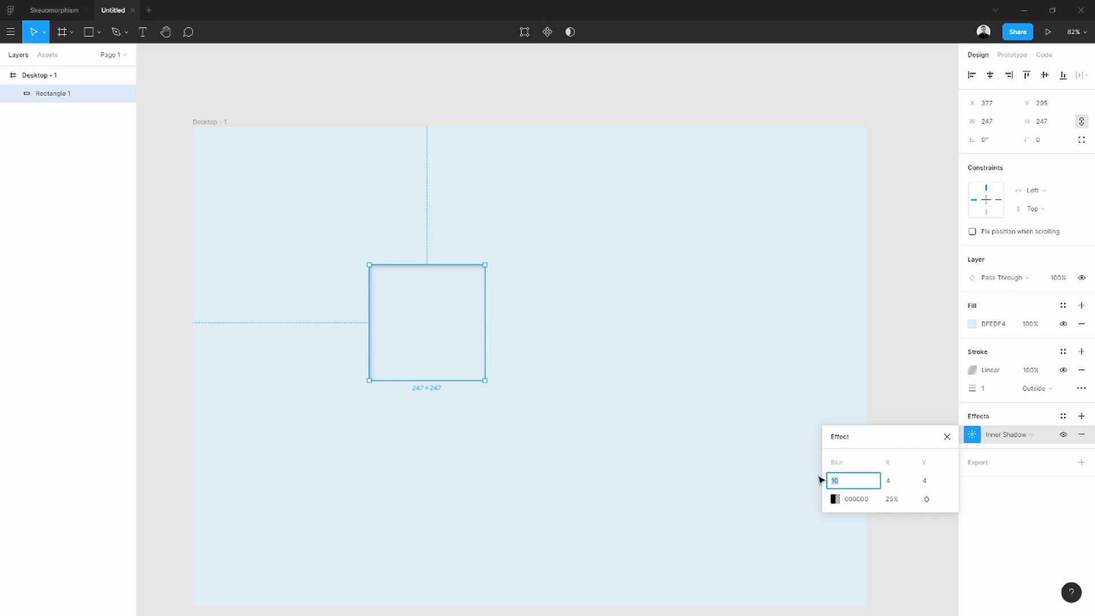
text(15)
key(Return)
drag(1027, 141, 392, 120)
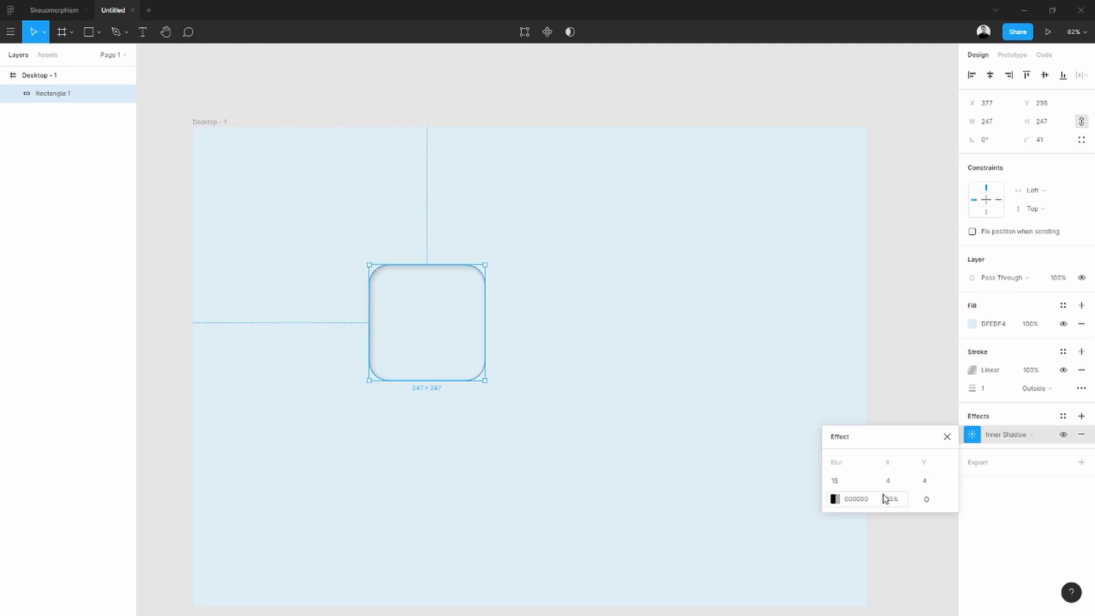
Recolour the inner shadow from black to grey-blue 6D7D81.
click(834, 500)
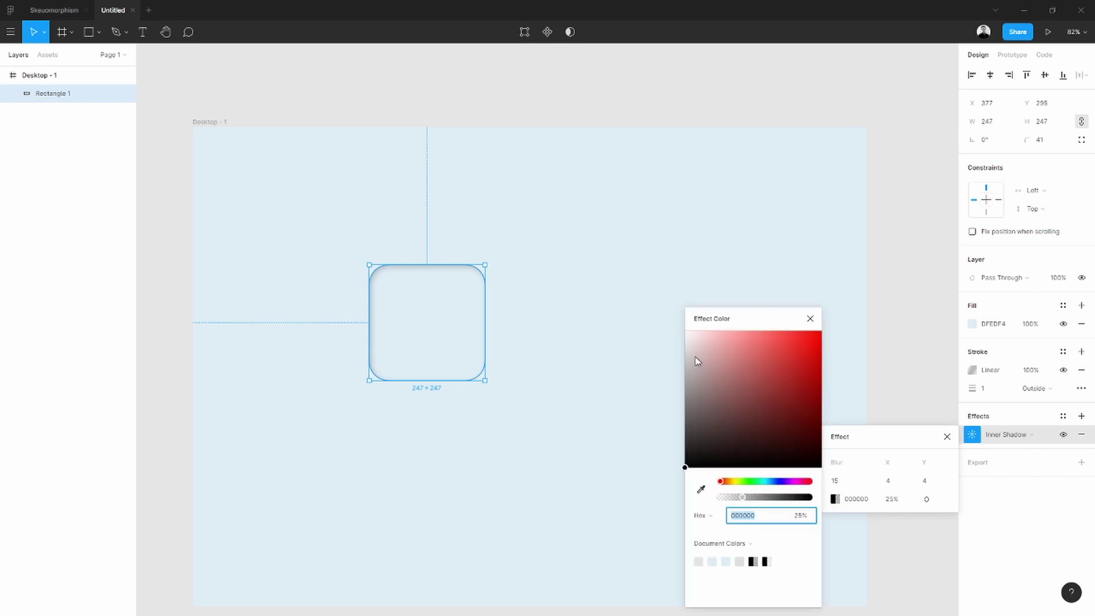
drag(697, 361, 702, 340)
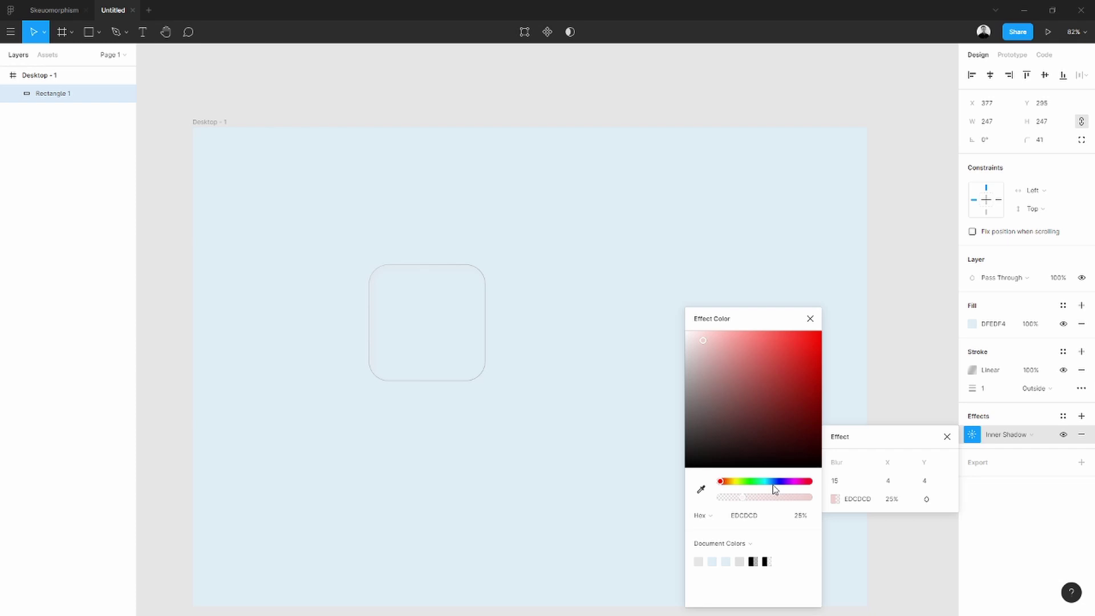
drag(773, 484, 770, 486)
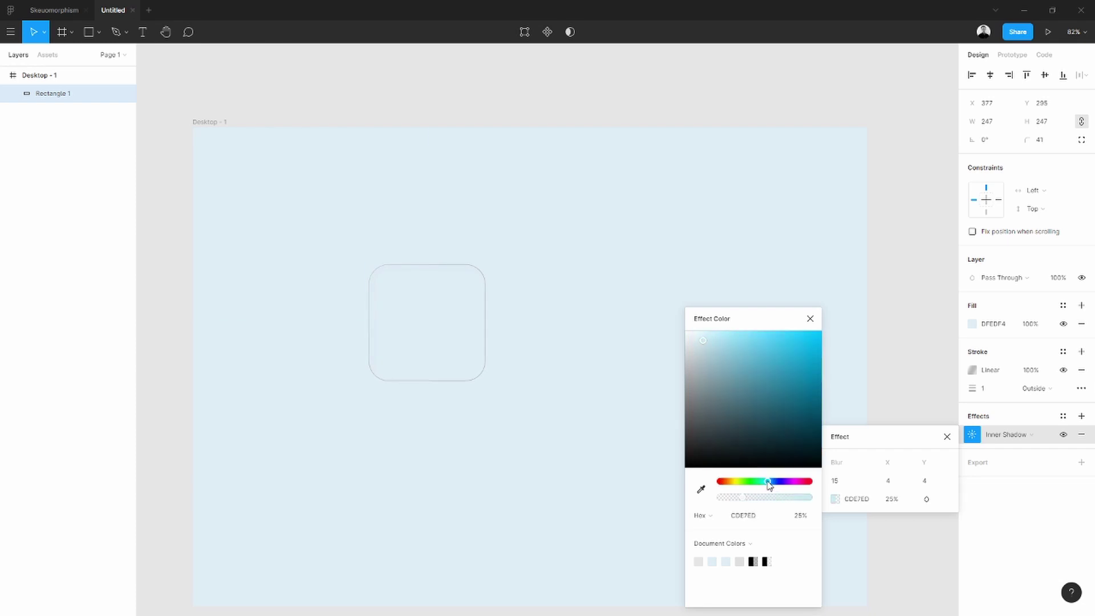
drag(700, 349, 703, 350)
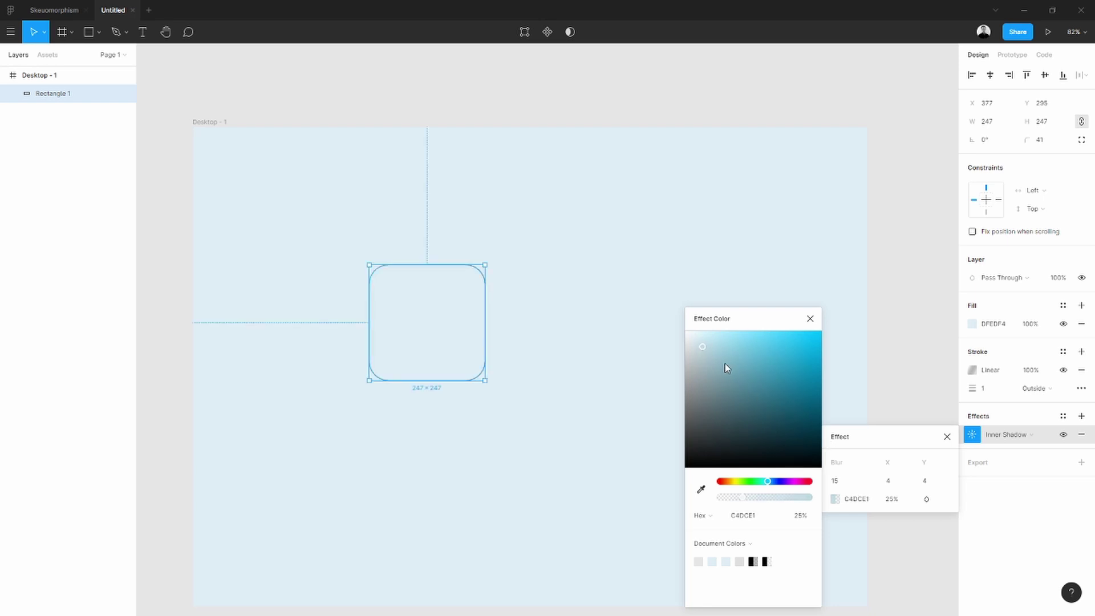
drag(700, 361, 708, 402)
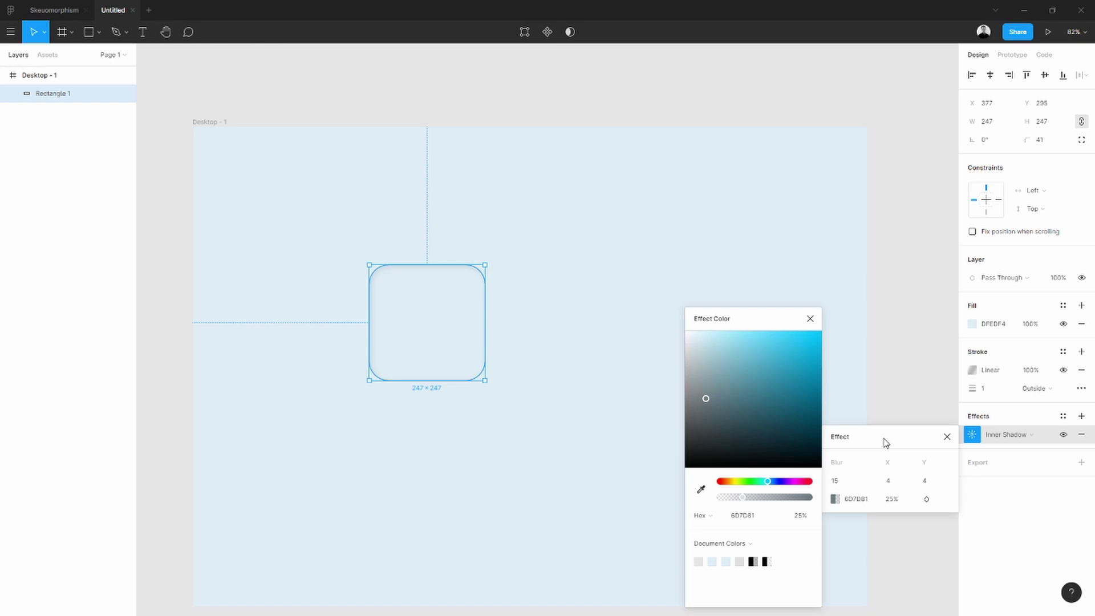
Set the inner shadow's X and Y offsets to 8.
click(901, 484)
text(8)
click(933, 482)
text(8)
key(Return)
click(810, 320)
click(675, 416)
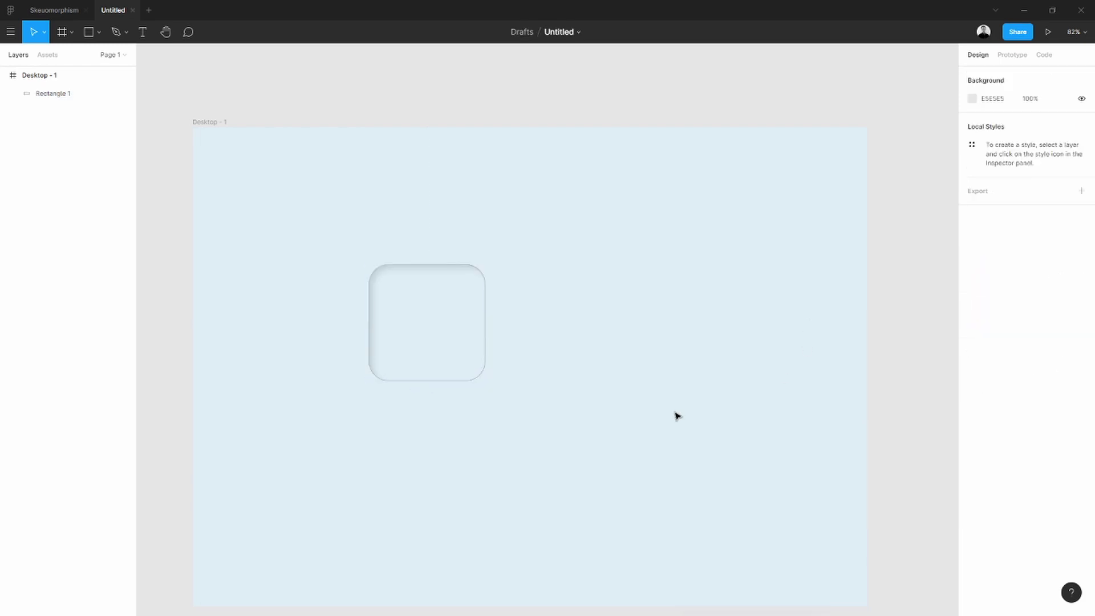
Add a second inner shadow to the square with offsets of −6, −6.
click(442, 347)
click(1081, 416)
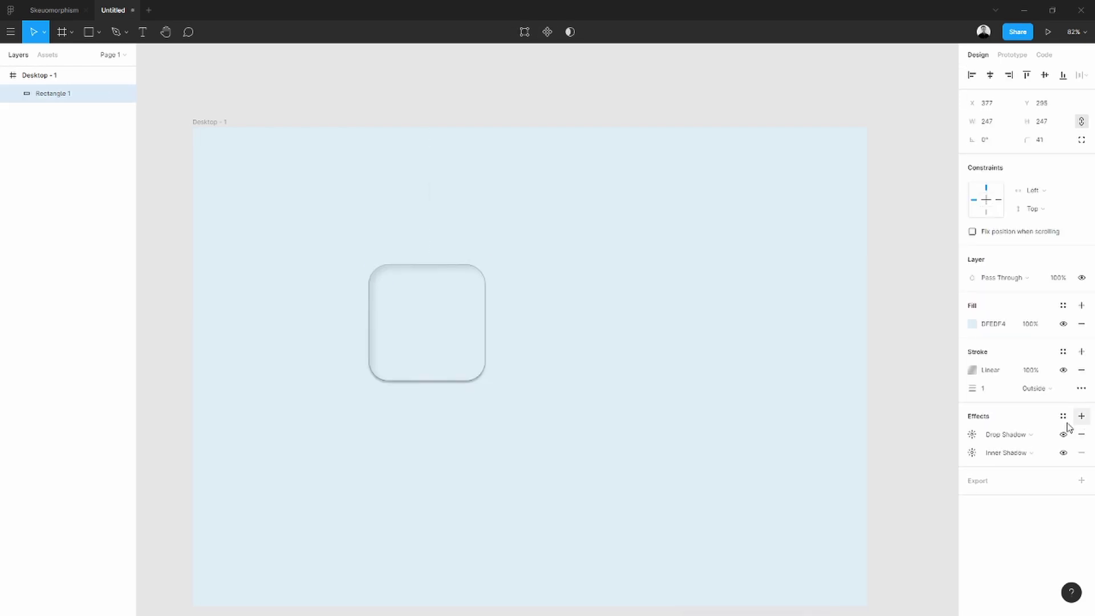
click(1030, 435)
click(1020, 418)
click(972, 436)
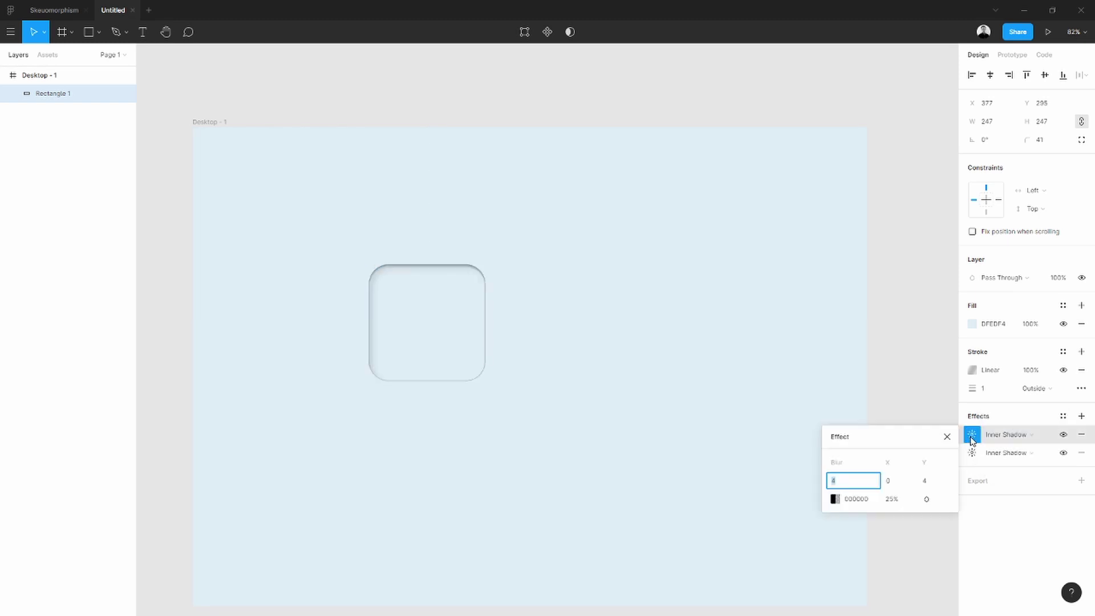
click(904, 480)
text(-)
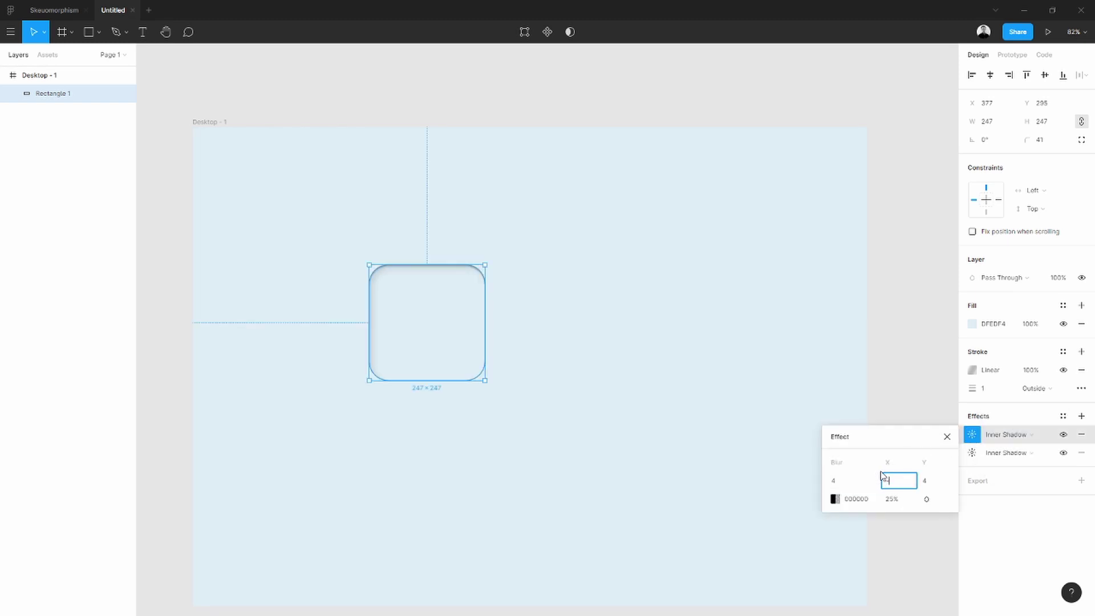
text(6)
key(Tab)
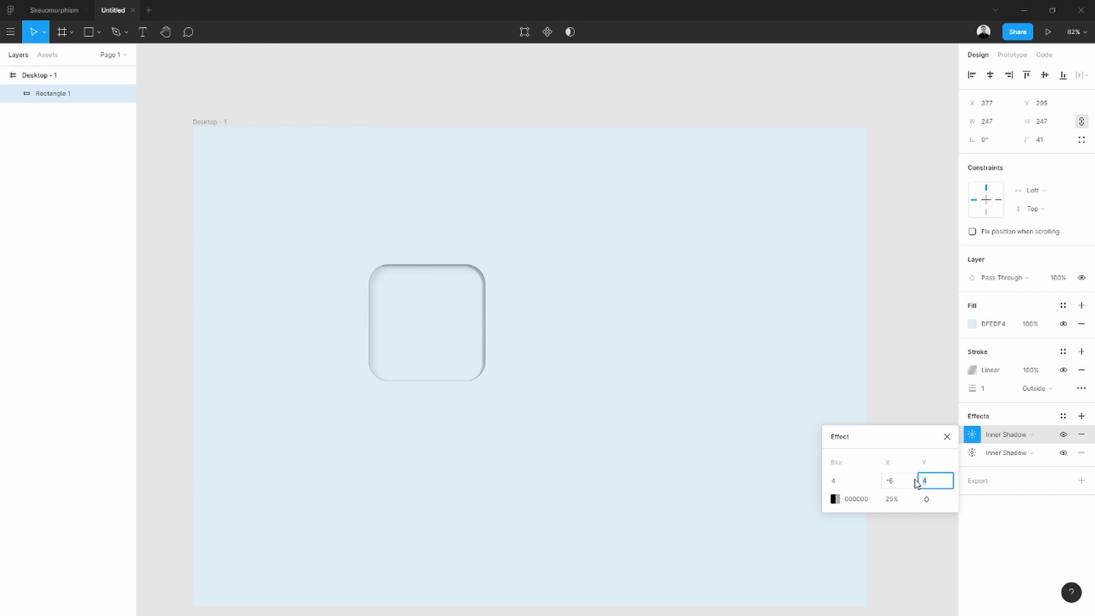
text(-6)
key(Return)
Make the second shadow white FFFFFF at 95% opacity with blur 40.
click(836, 481)
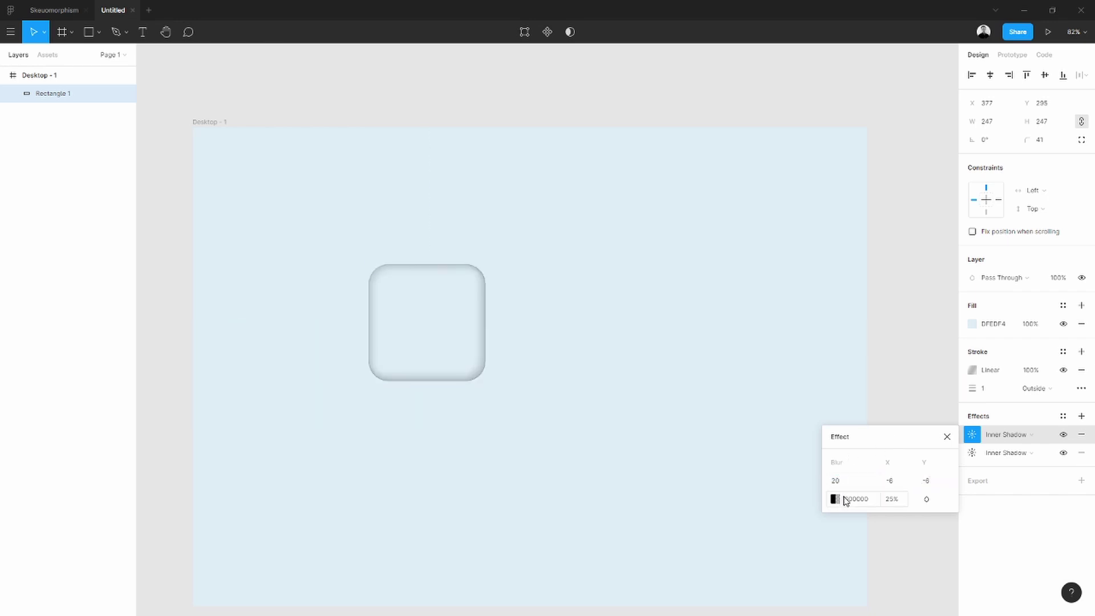
click(835, 499)
click(685, 331)
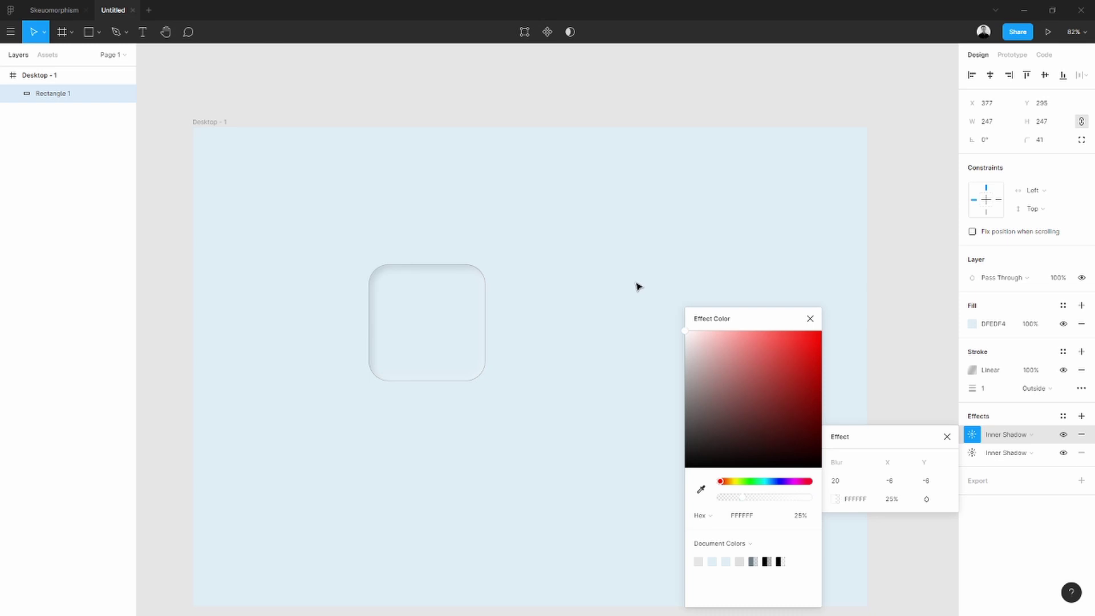
drag(749, 501, 805, 502)
click(810, 320)
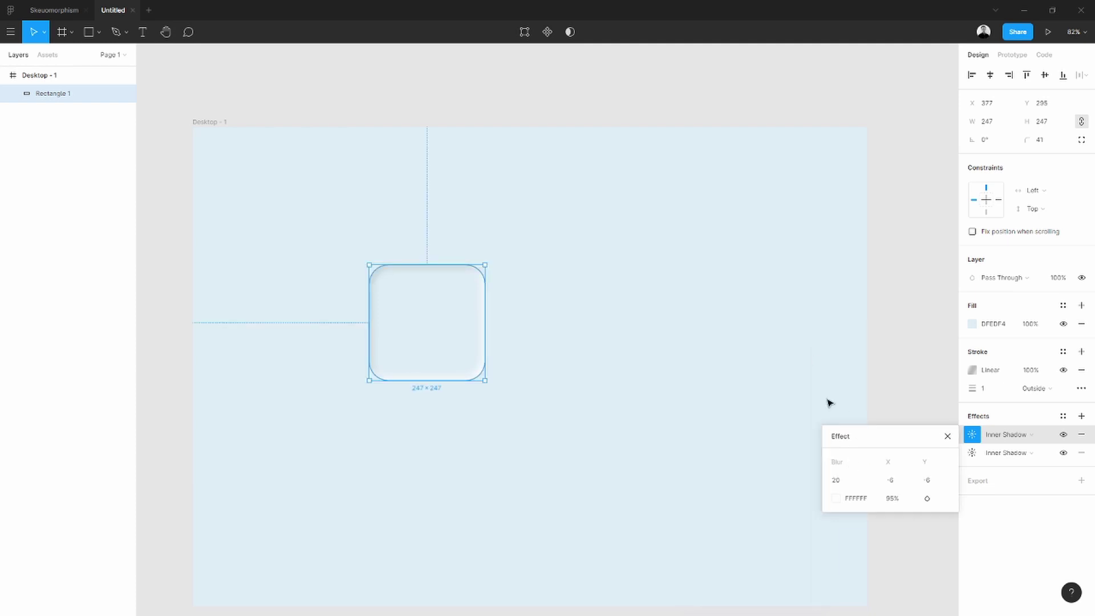
click(836, 480)
key(Return)
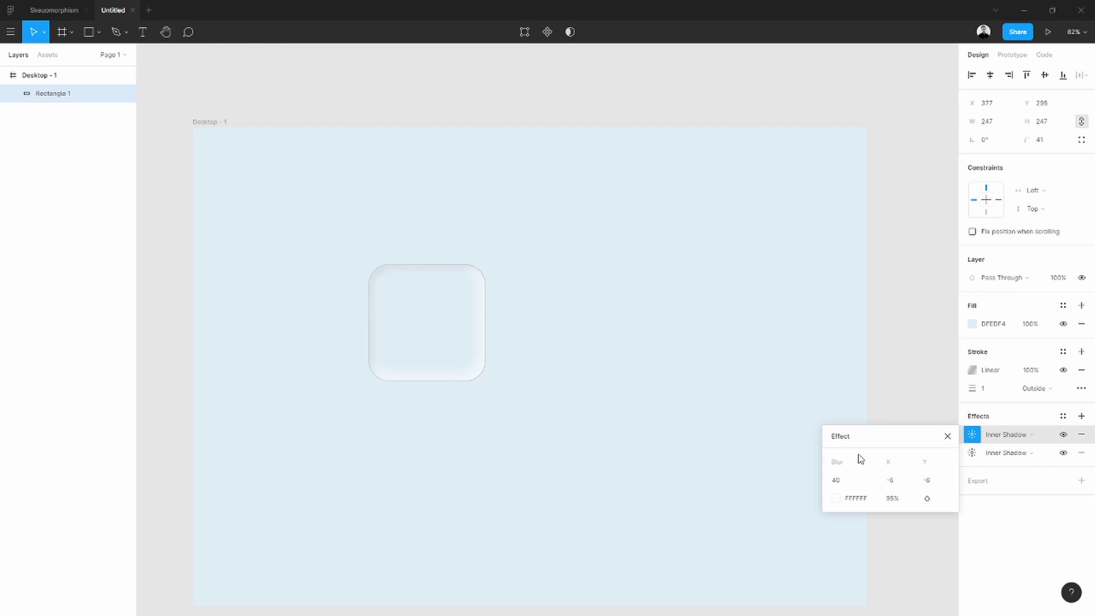
Change the white highlight's offsets to −10, −10.
click(901, 483)
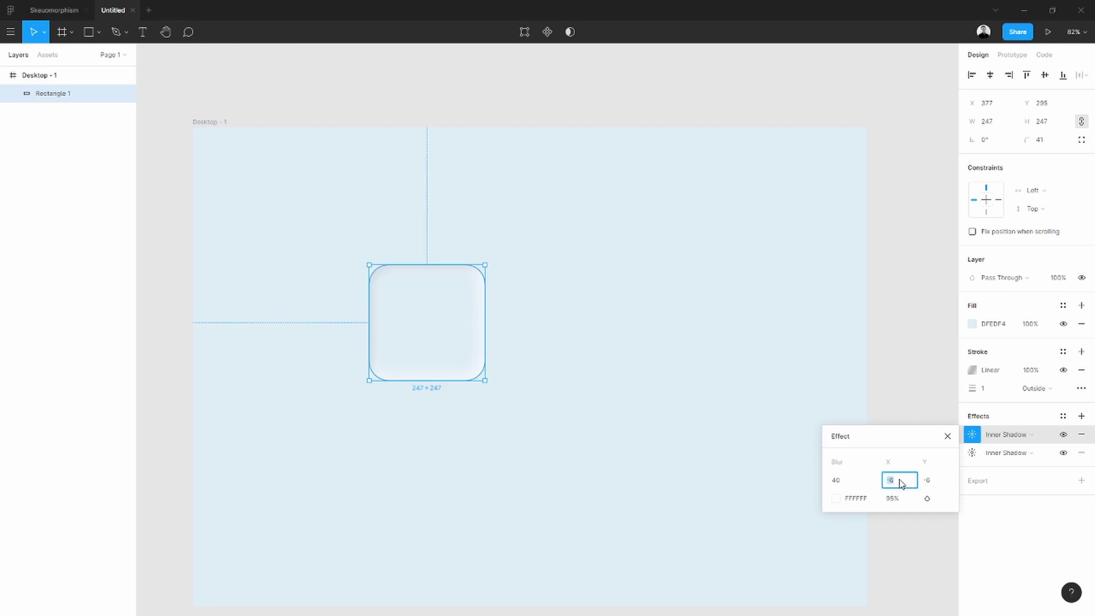
text(-10)
click(926, 482)
text(-10)
click(913, 444)
Add a third effect to the square and set it to Inner Shadow.
click(1081, 416)
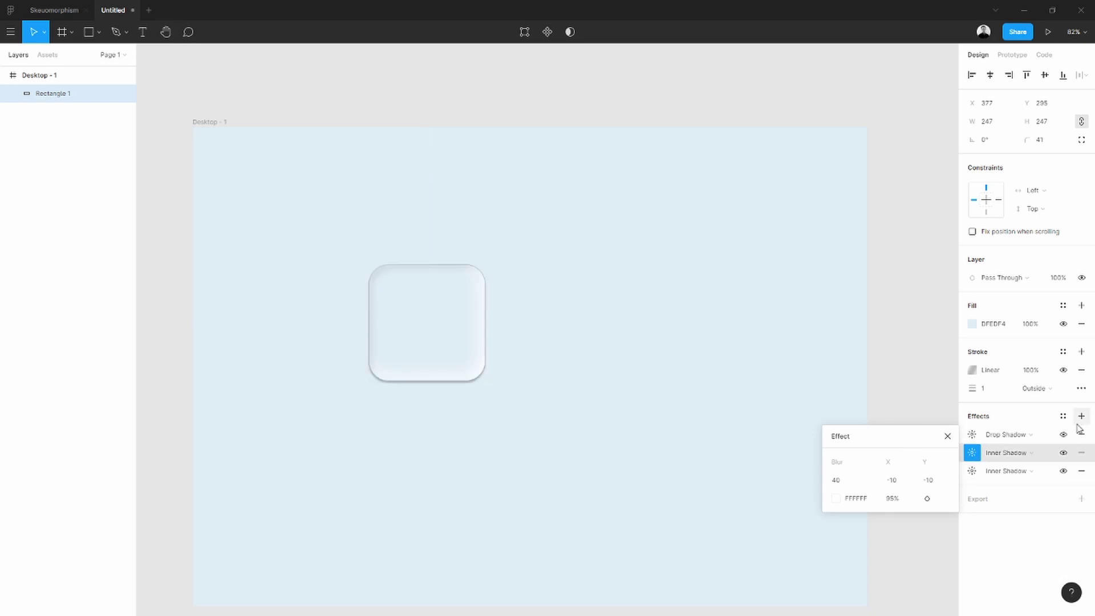
click(1048, 438)
click(1006, 419)
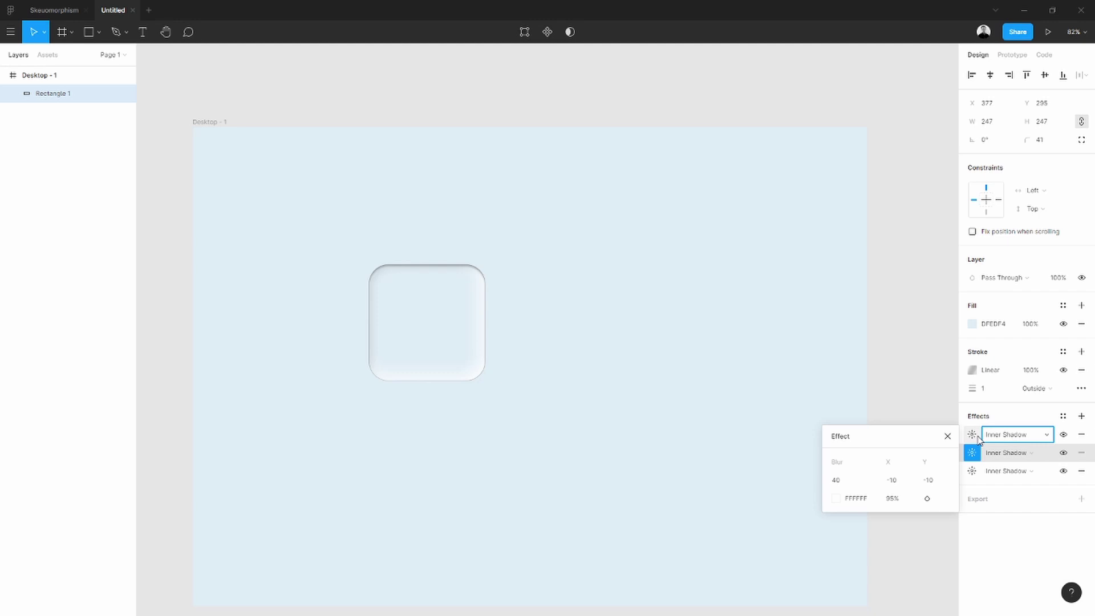
Give the third inner shadow blur 30 and offsets of 10 on both axes.
click(972, 435)
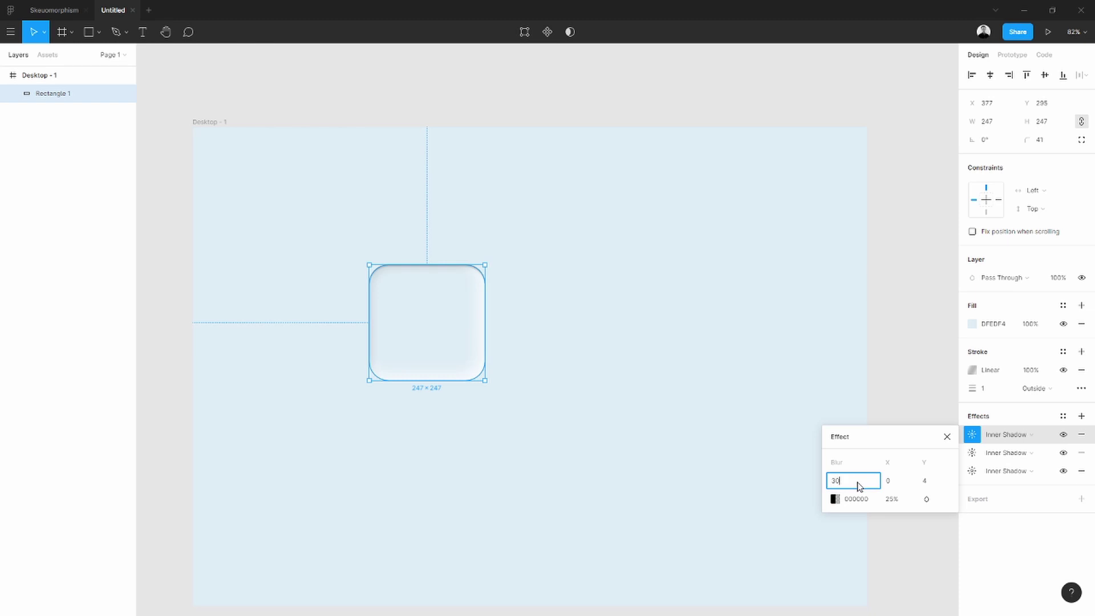
text(30)
key(Return)
click(901, 482)
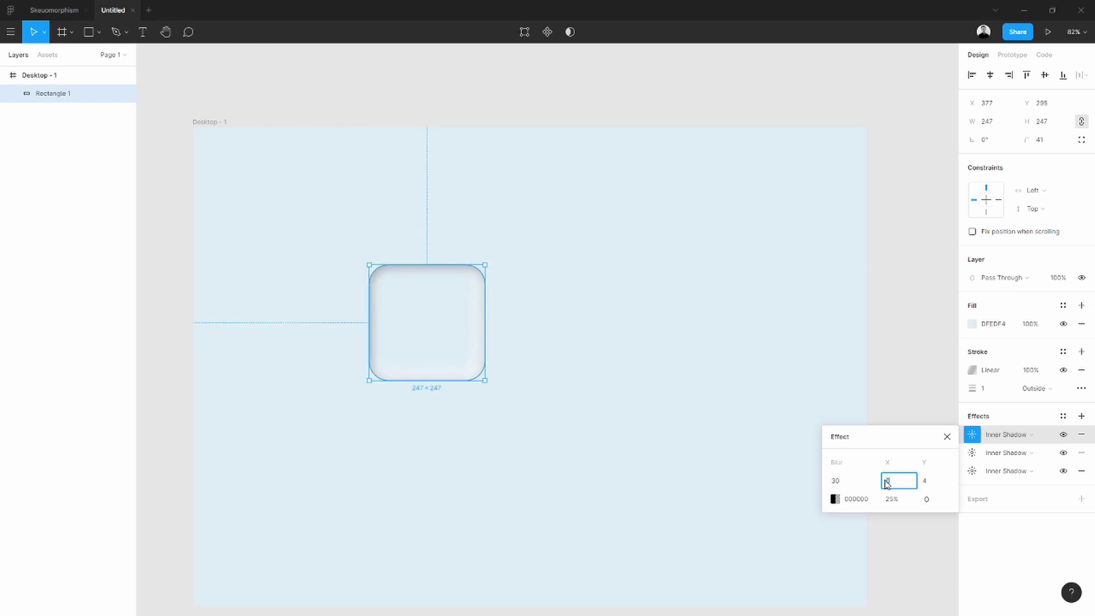
text(10)
click(927, 482)
text(10)
key(Return)
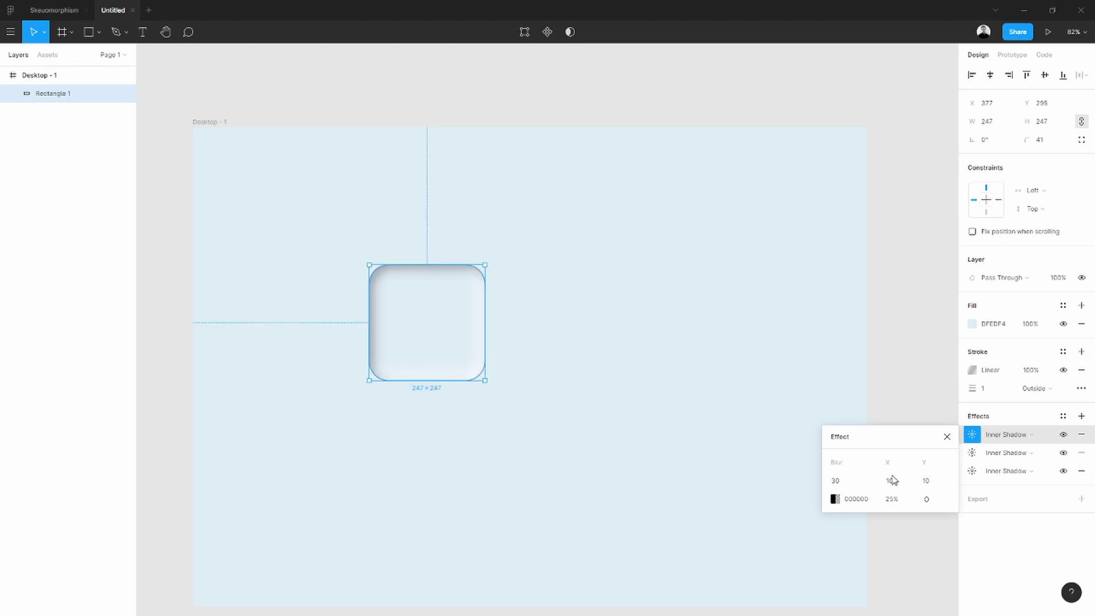
Lower the third shadow's blur to 20 and colour it grey 686363.
click(857, 481)
drag(878, 482, 835, 486)
text(2)
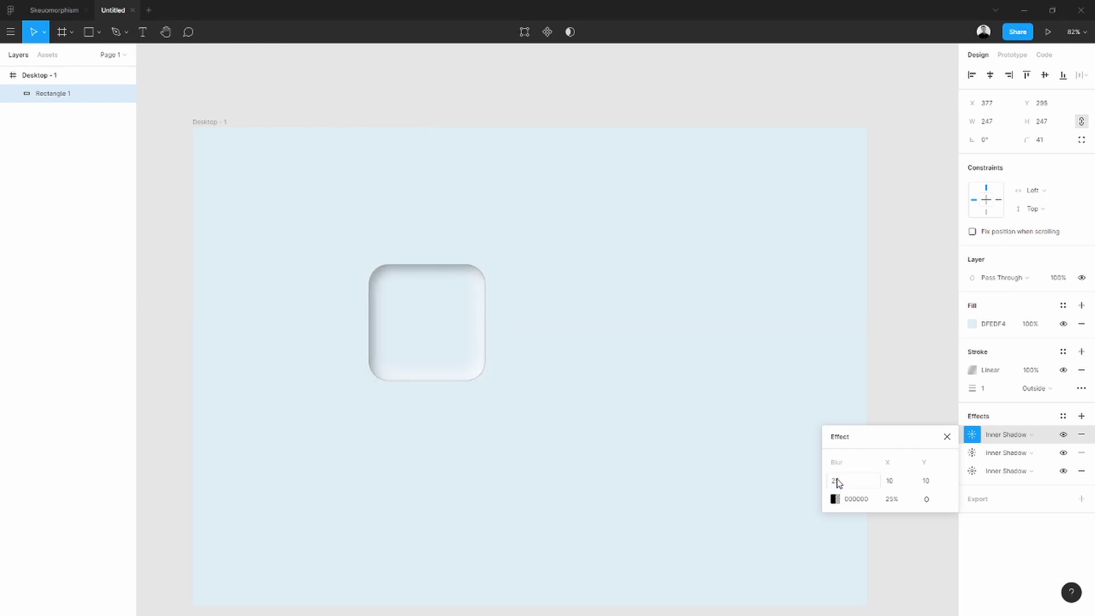
text(5)
key(Return)
drag(827, 481, 828, 482)
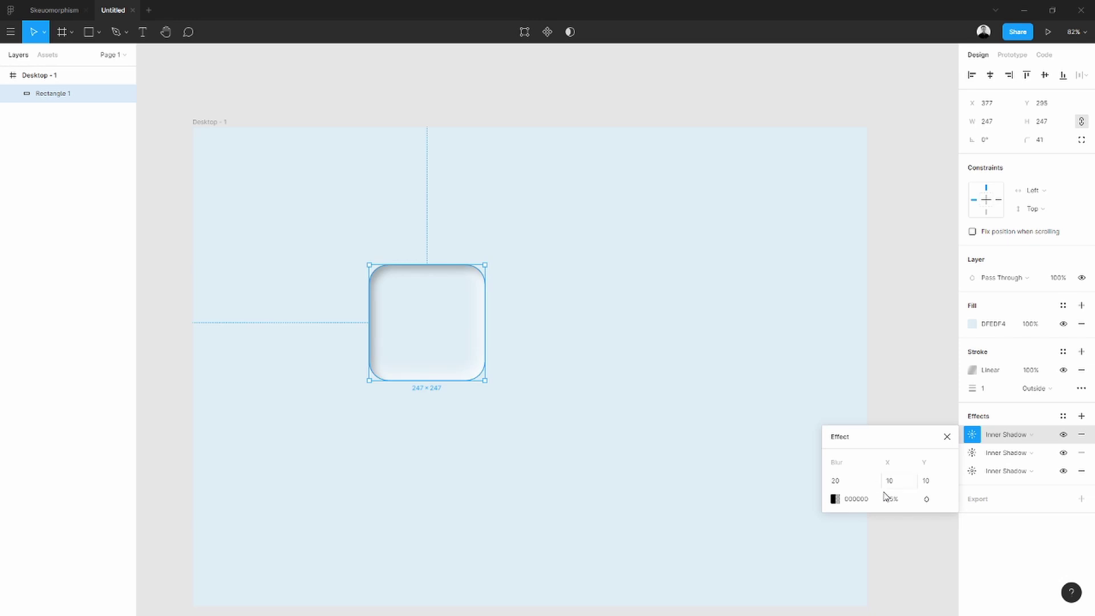
click(835, 500)
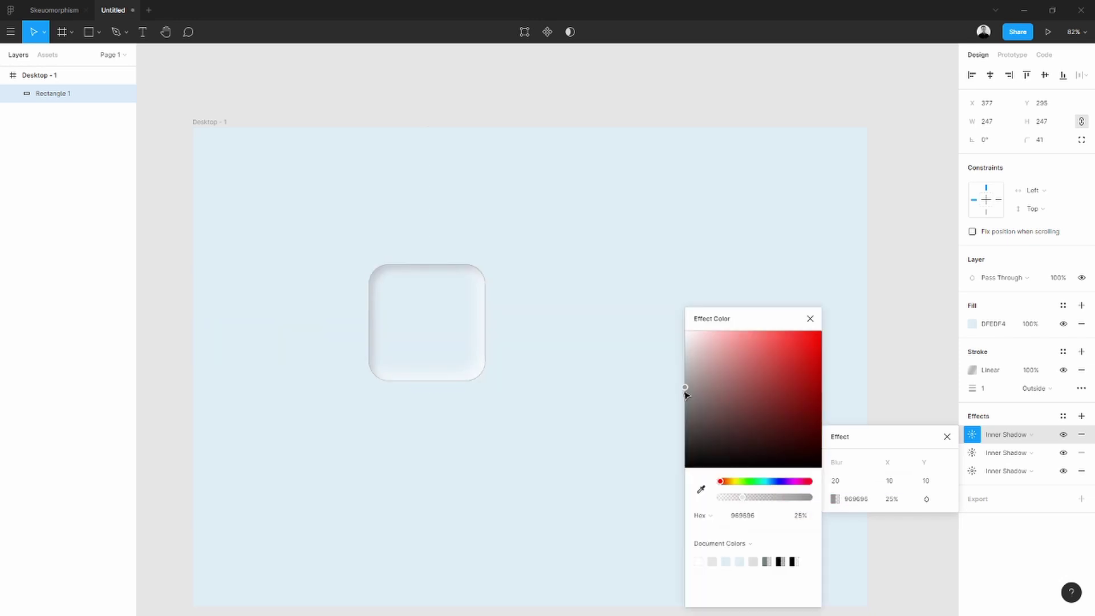
drag(684, 392, 696, 412)
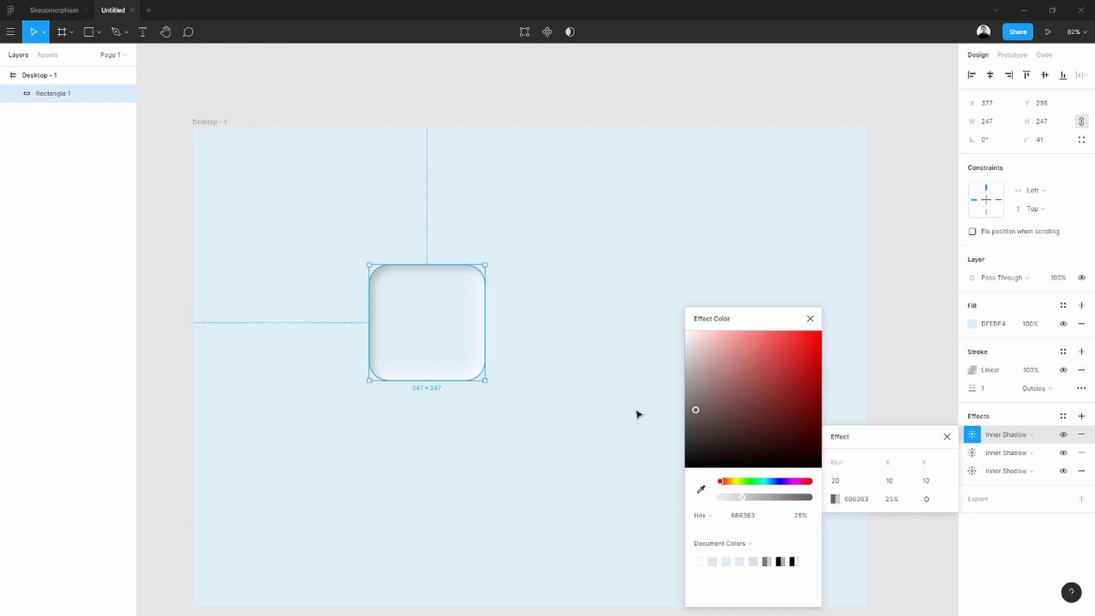
click(616, 414)
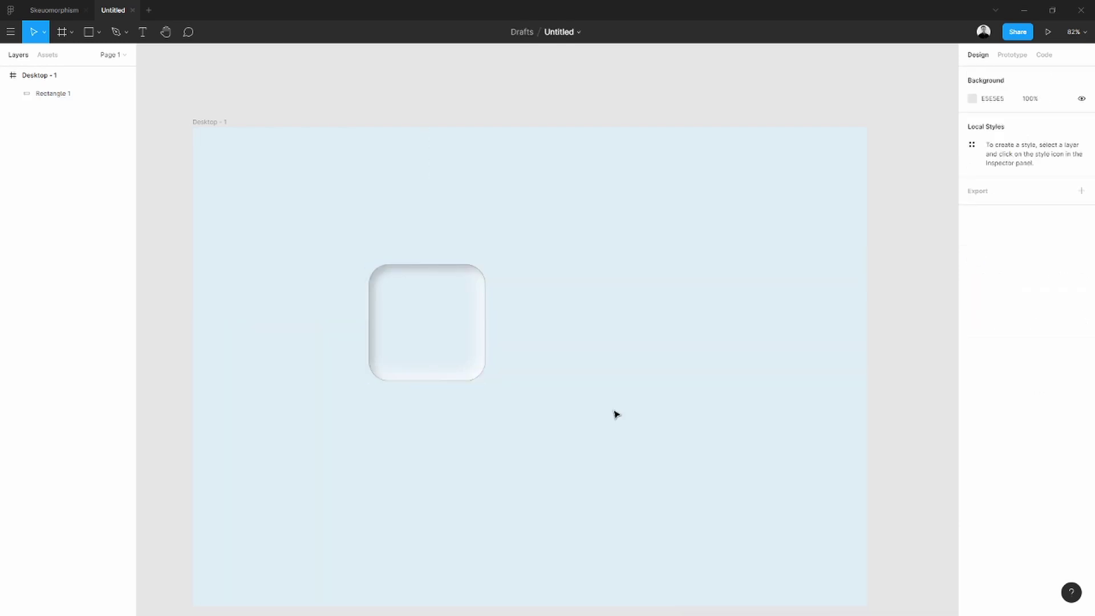
Hide and delete the square's gradient outline stroke.
click(467, 381)
click(1063, 371)
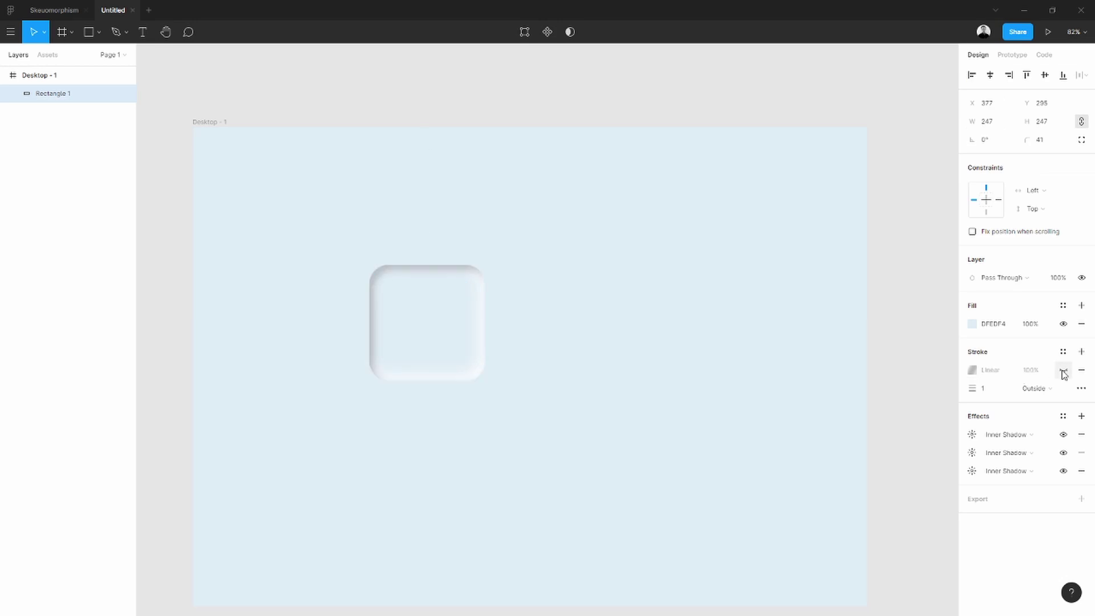
click(1082, 371)
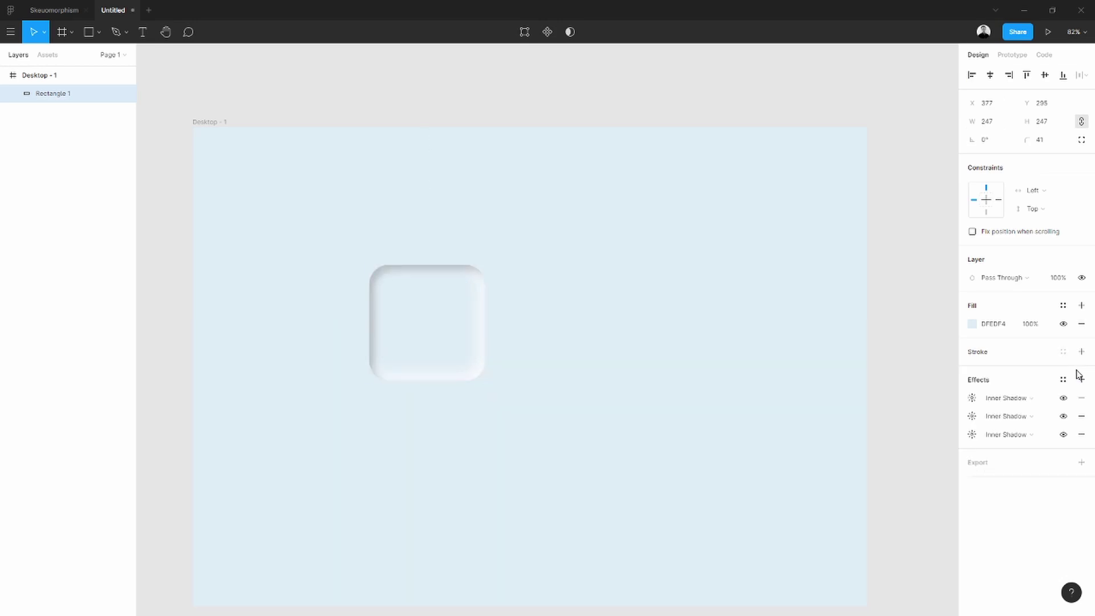
Place a copy of the rounded square directly below the original.
click(716, 367)
drag(657, 386, 658, 364)
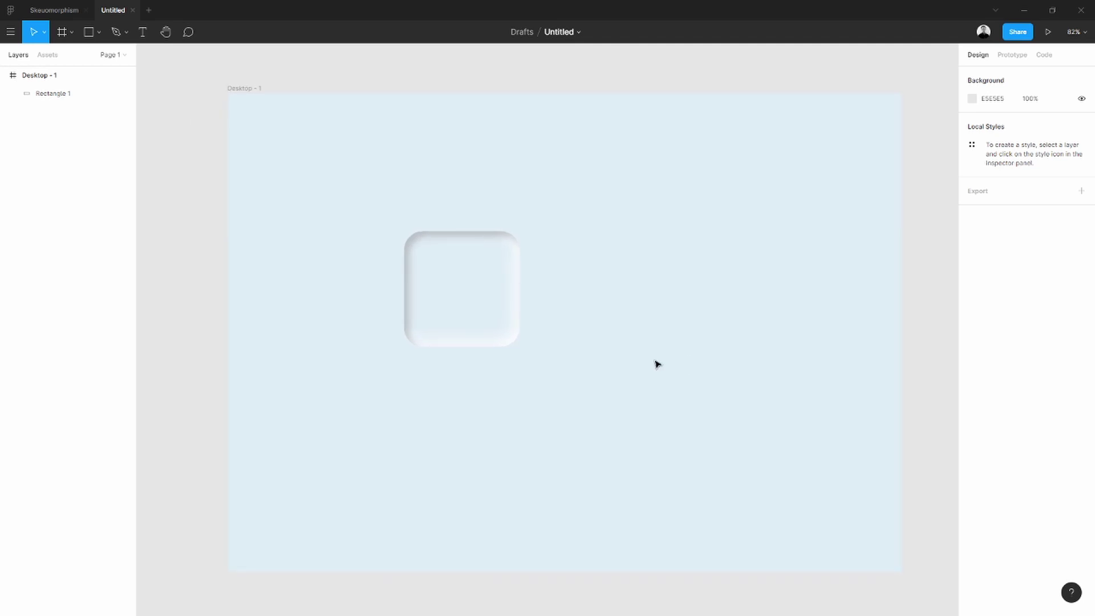
click(429, 251)
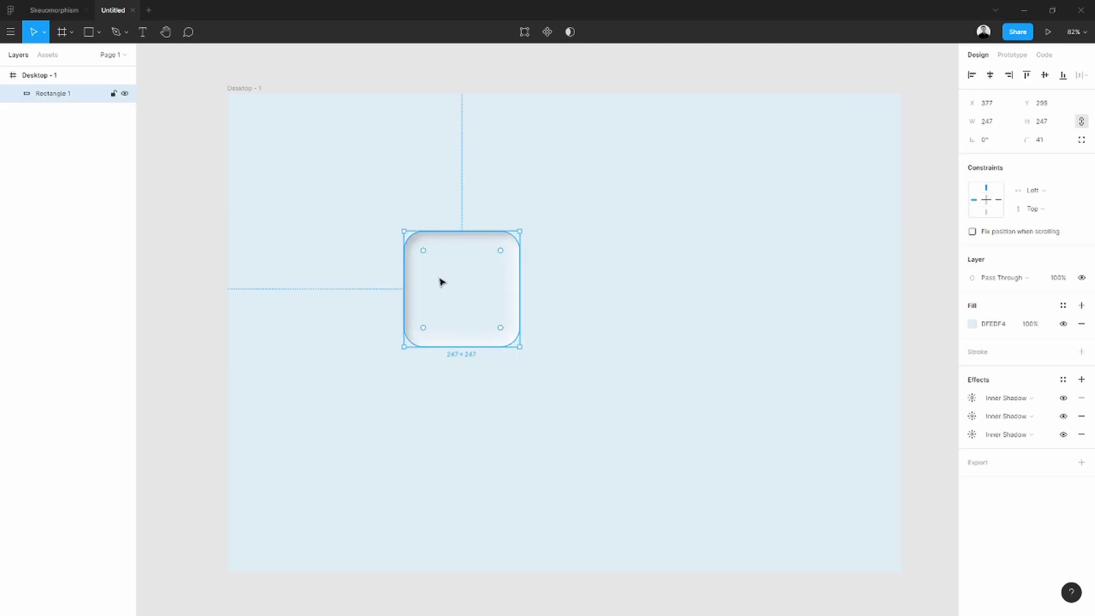
drag(442, 281, 441, 445)
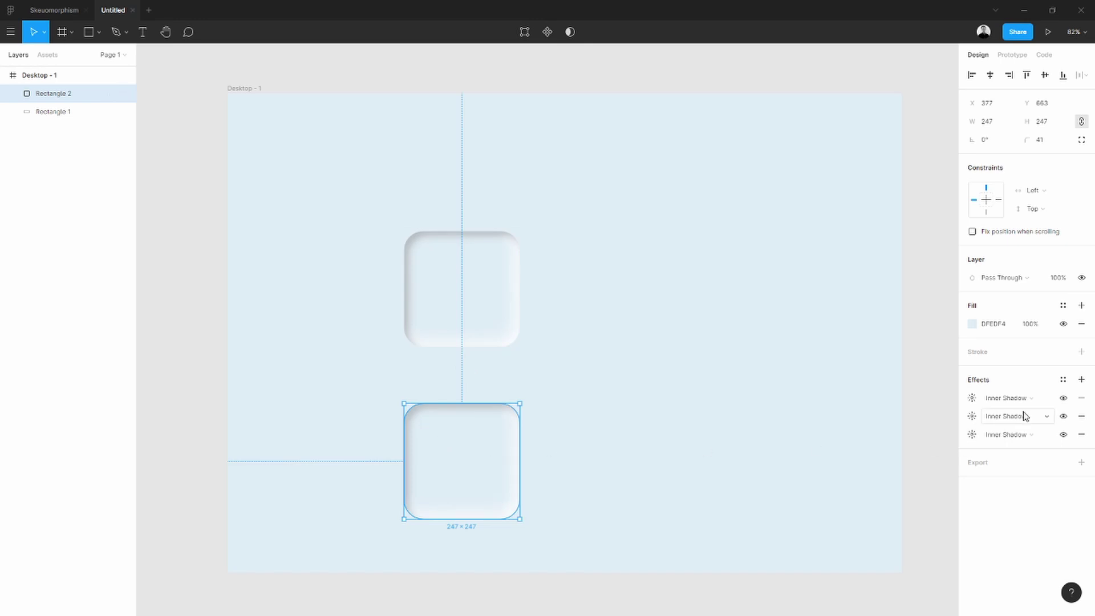
Switch all three of the copy's inner shadows to Drop Shadow and reselect it.
click(1047, 403)
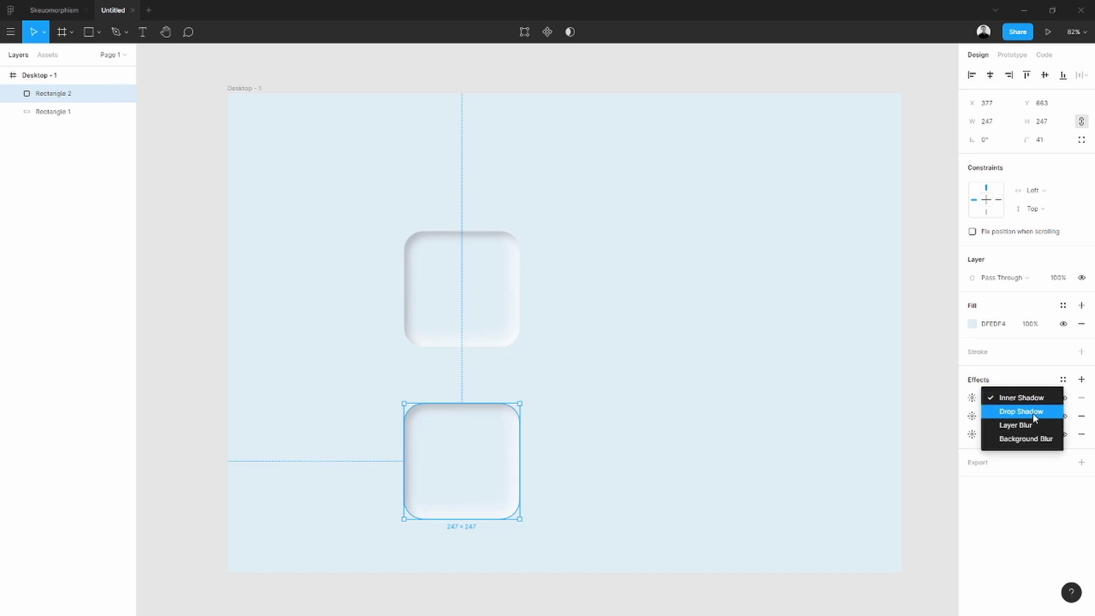
click(1034, 411)
click(1034, 416)
click(1036, 430)
click(1035, 434)
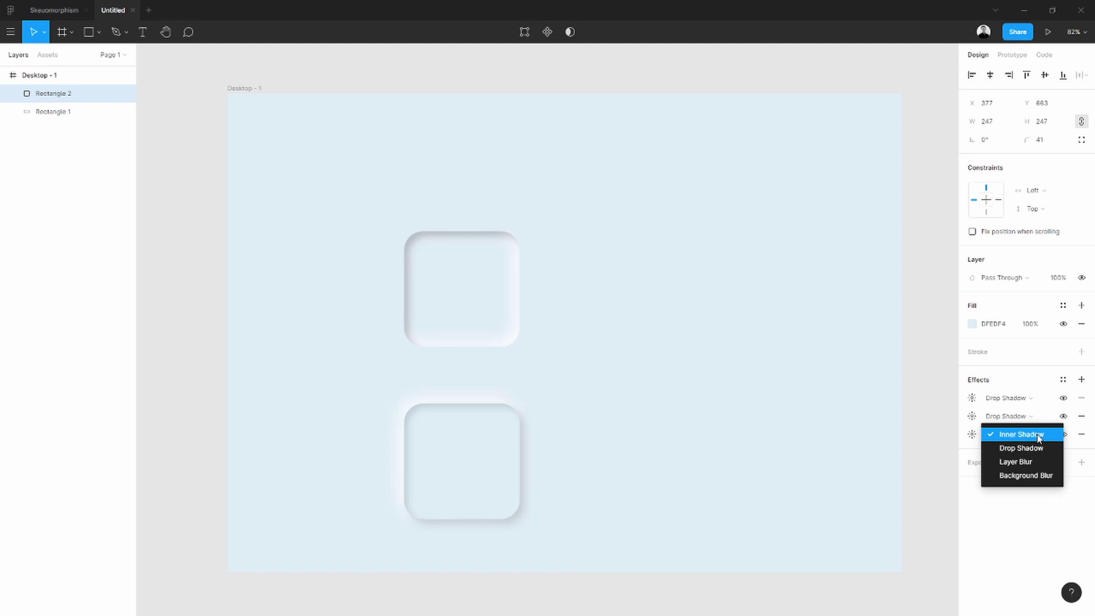
click(1033, 446)
click(730, 460)
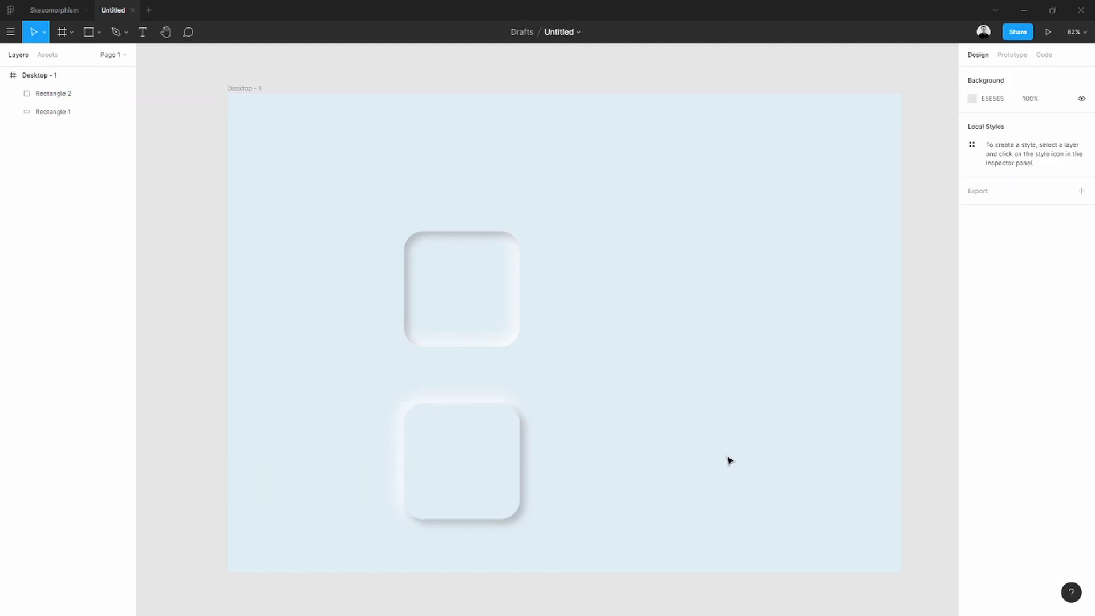
click(474, 487)
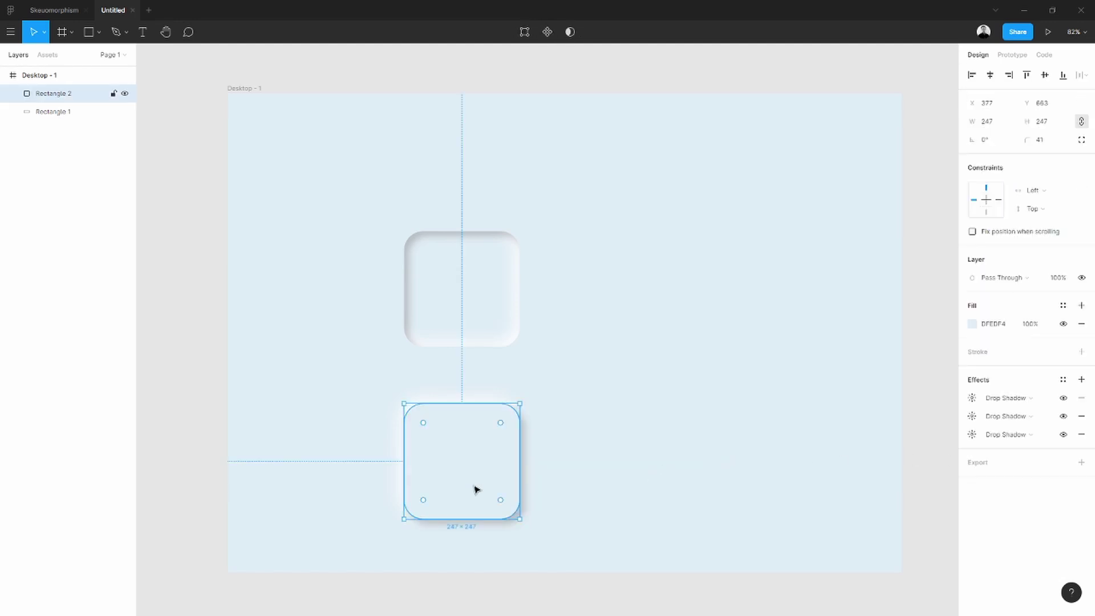
Add a fourth drop shadow effect to the lower square.
click(1081, 380)
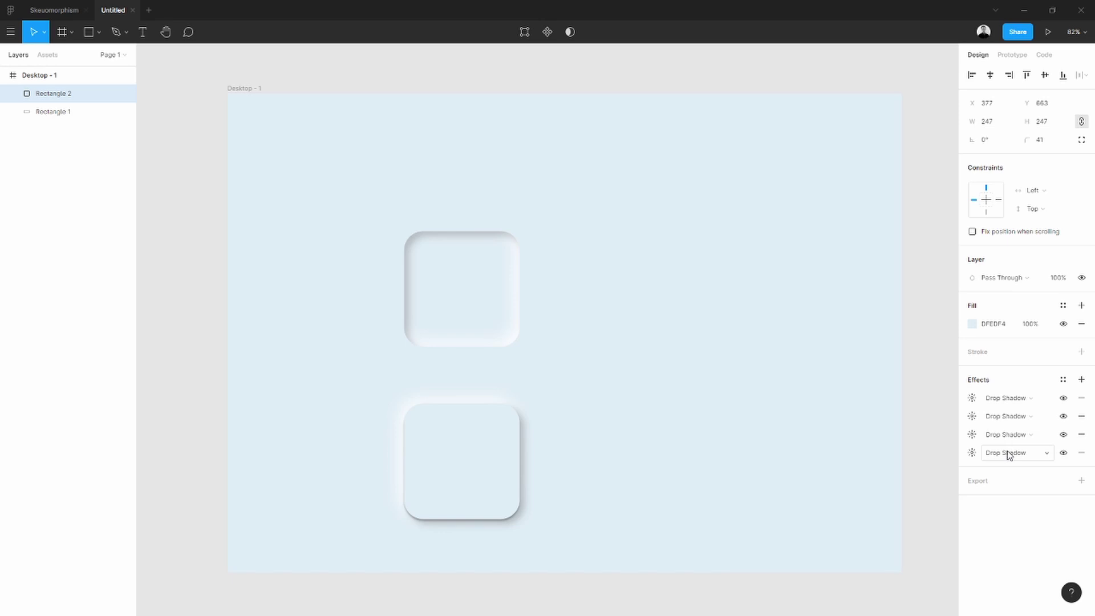
click(972, 453)
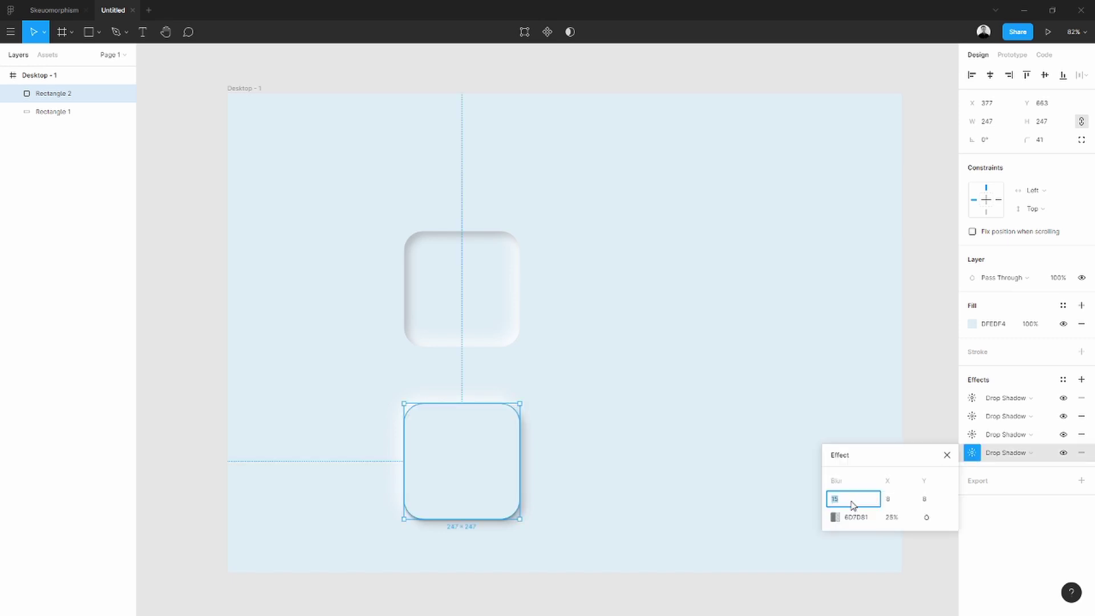
click(1006, 398)
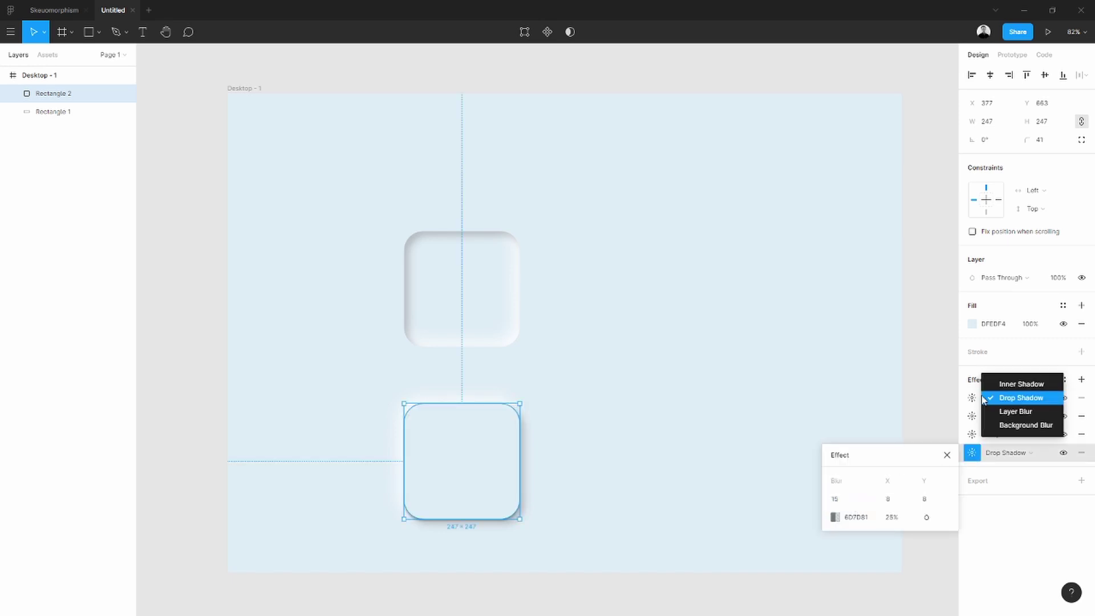
click(972, 400)
click(971, 398)
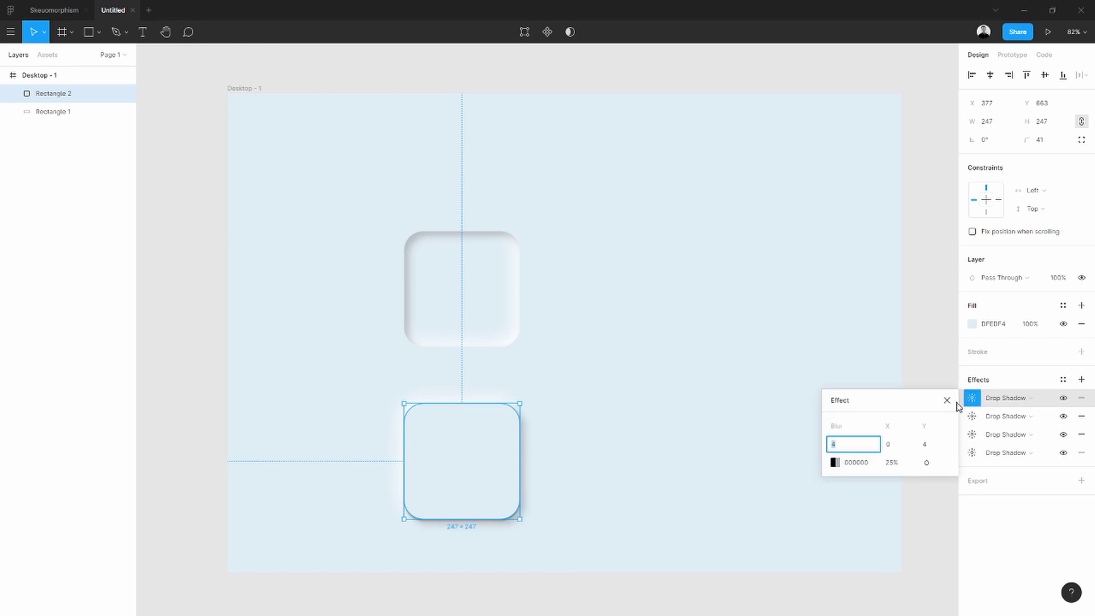
Make the first shadow pure white (FFFFFF) with blur 20 and offset X -10, Y -10.
click(834, 462)
click(785, 426)
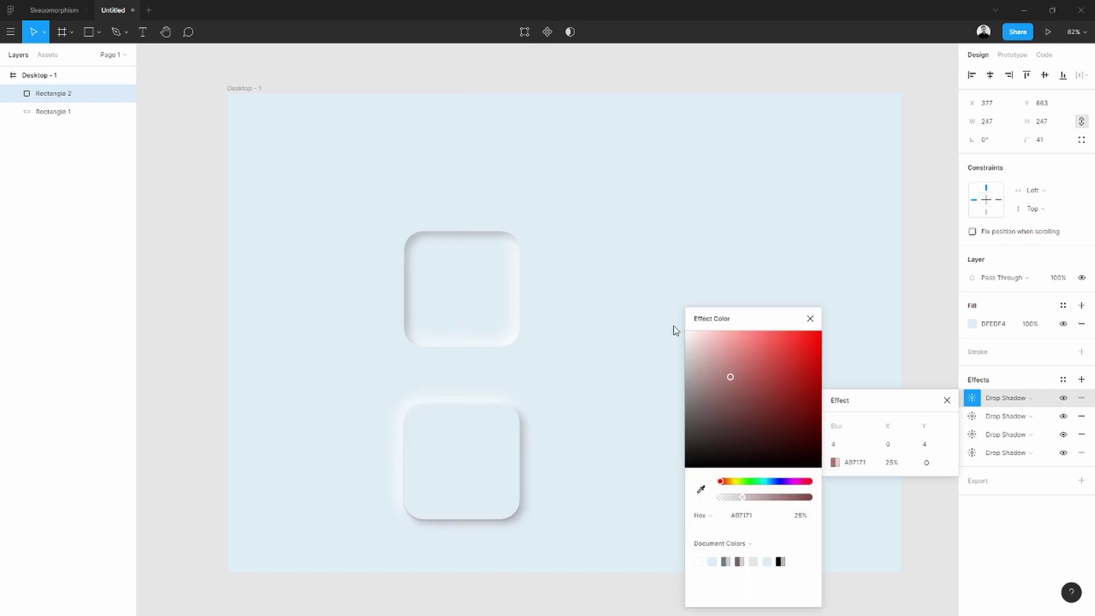
drag(736, 400, 606, 281)
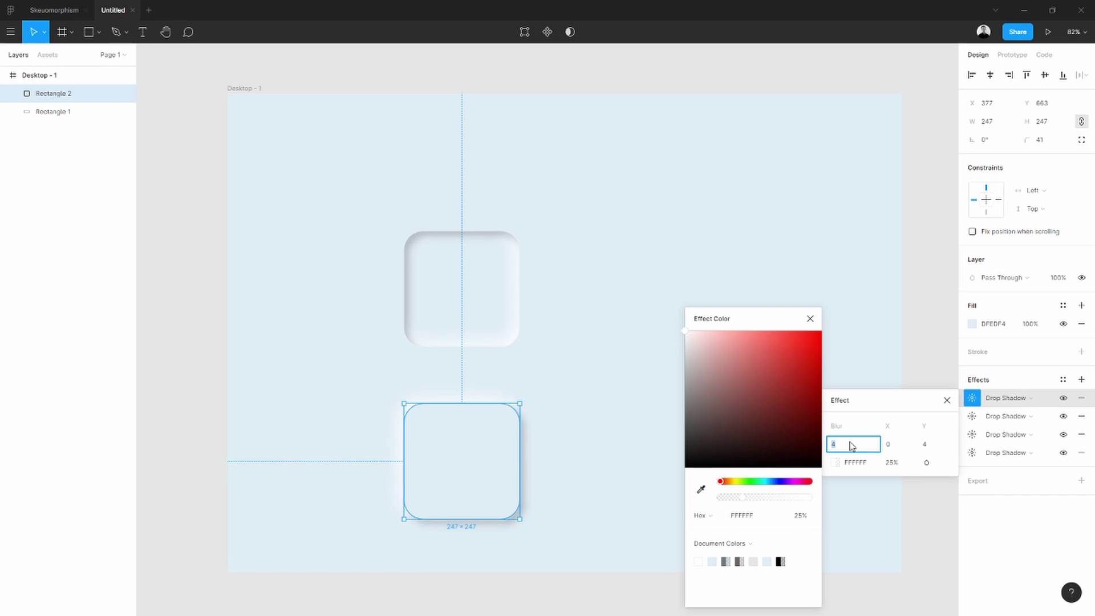
text(20)
key(Tab)
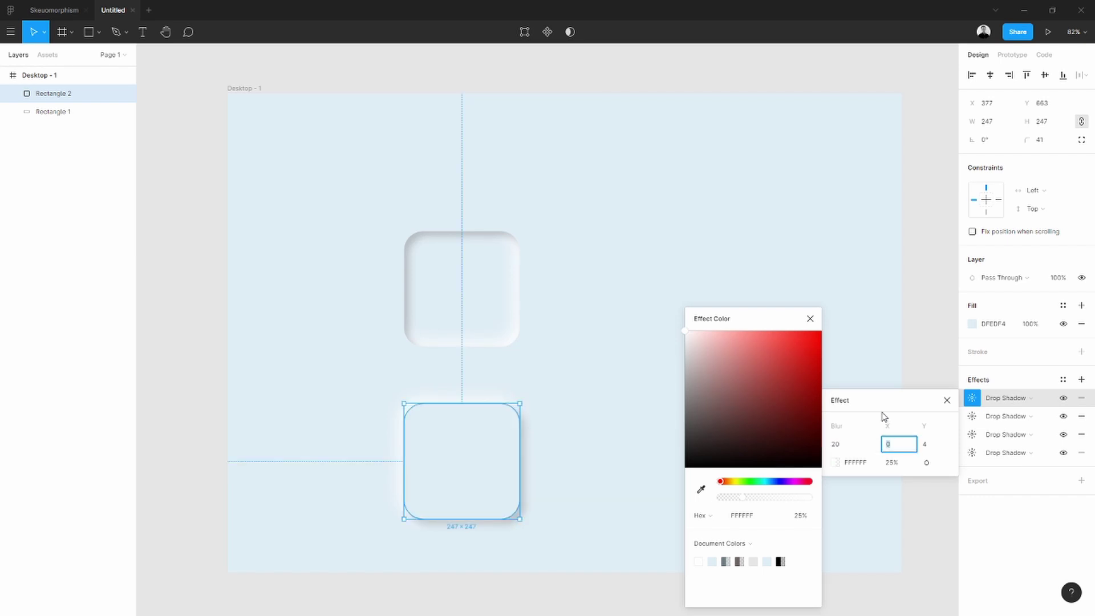
key(Return)
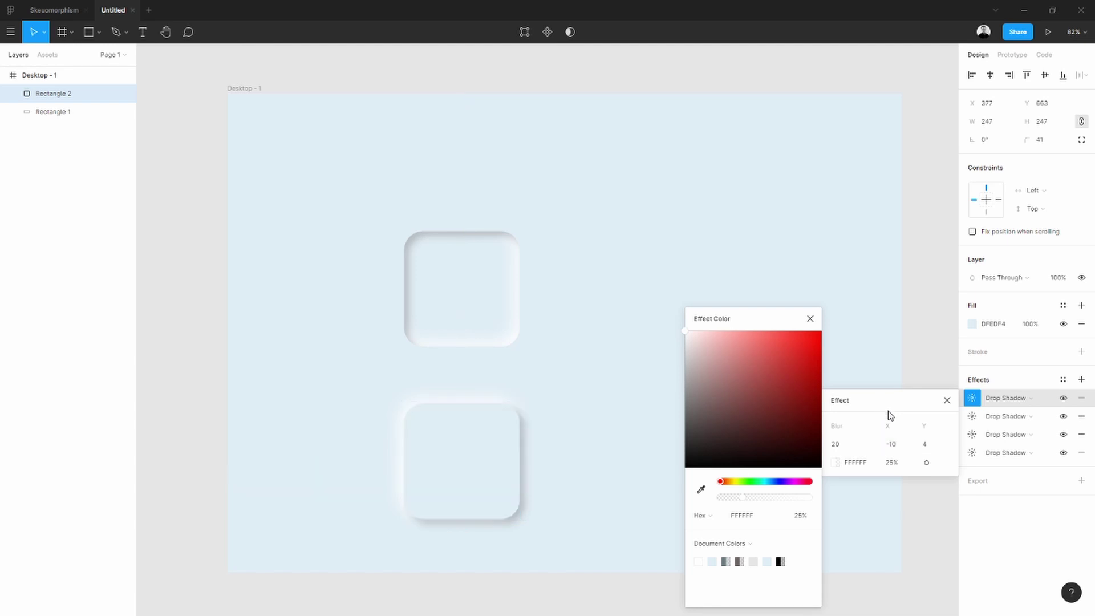
click(916, 444)
text(-10)
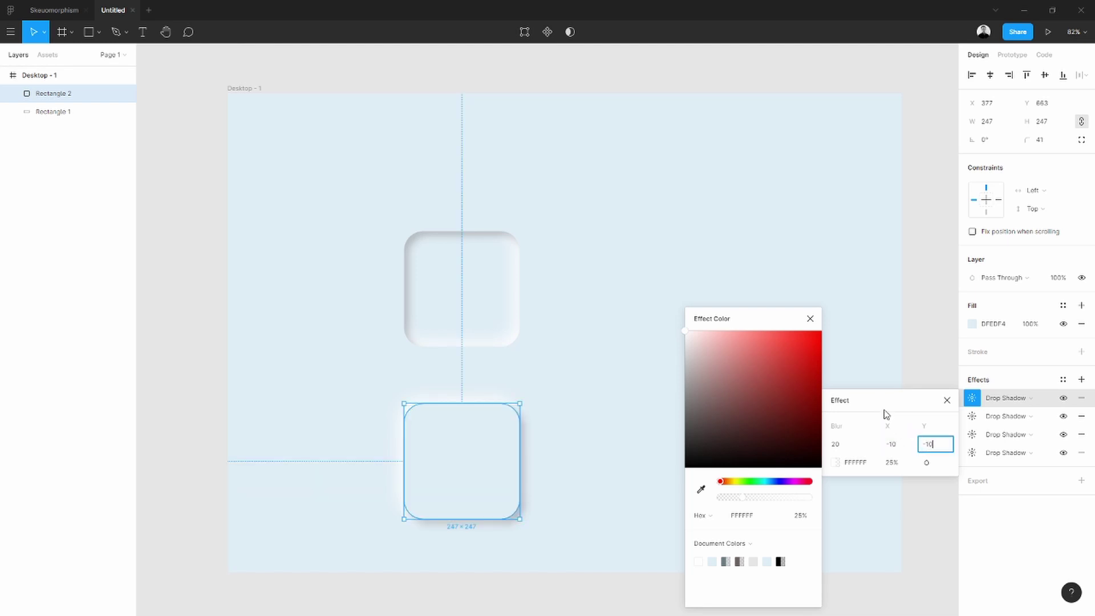
key(Return)
click(810, 318)
Toggle the white shadow off and on to compare the look.
click(1059, 403)
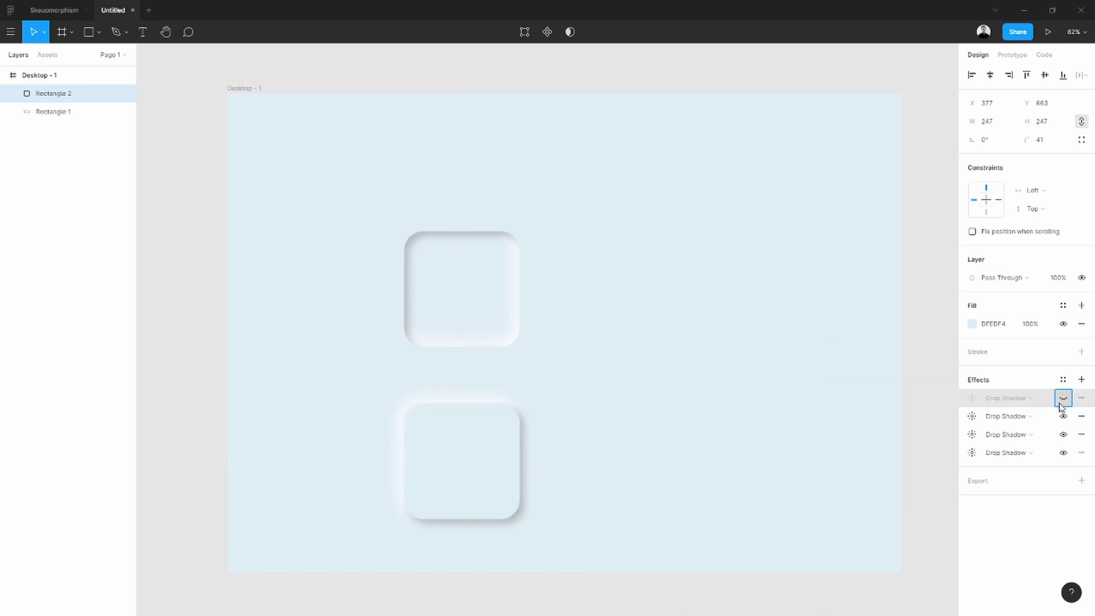
click(1059, 404)
click(1059, 404)
click(1059, 404)
click(1063, 399)
click(1063, 402)
Set the white shadow to 50% opacity and blur 30.
click(972, 397)
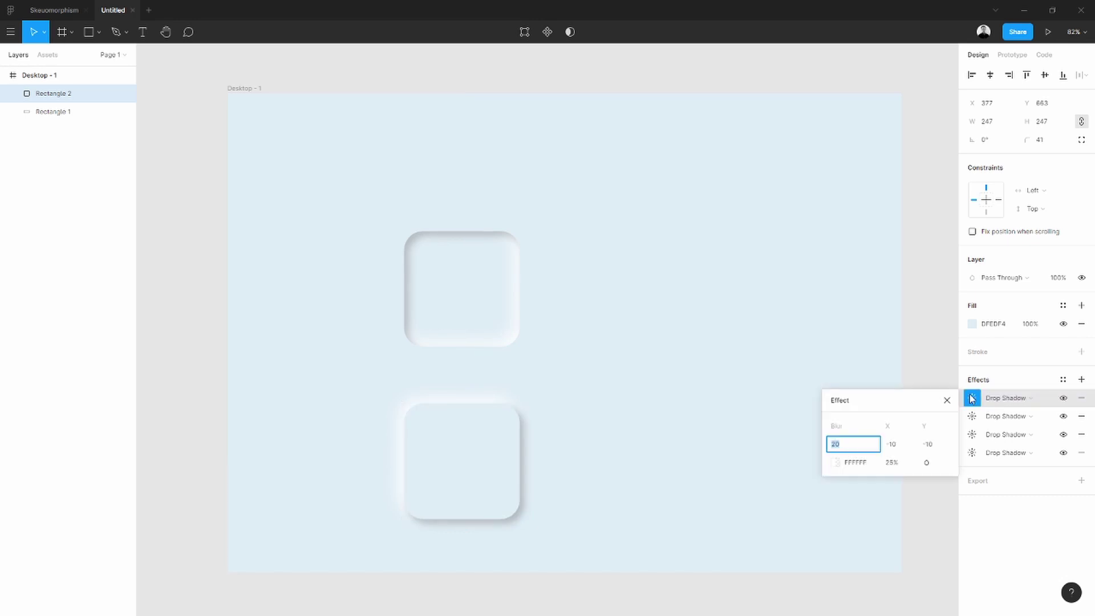
click(892, 462)
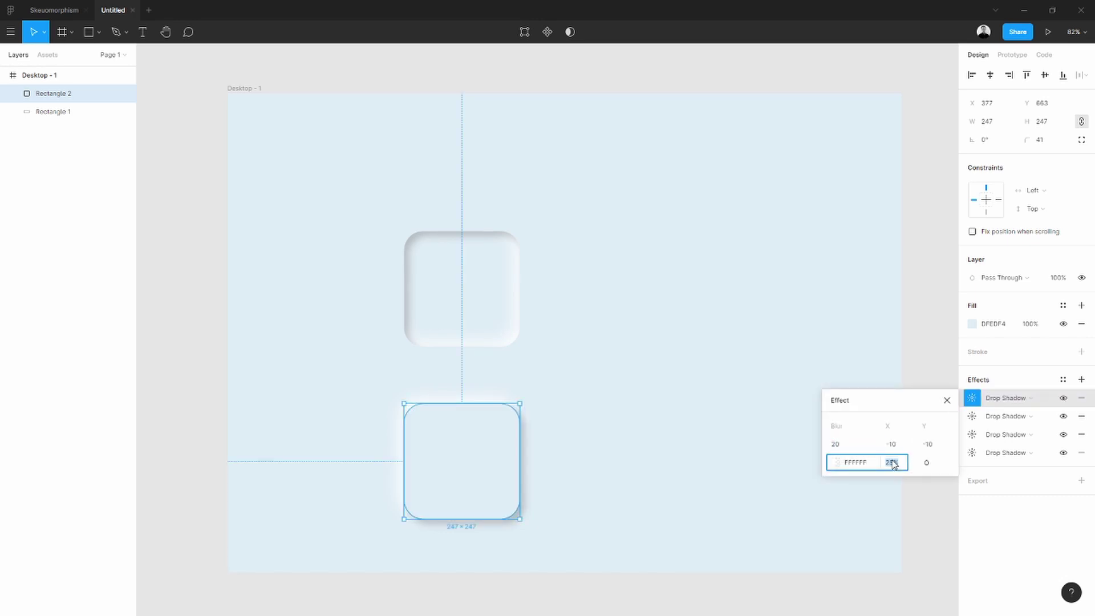
text(50)
key(Return)
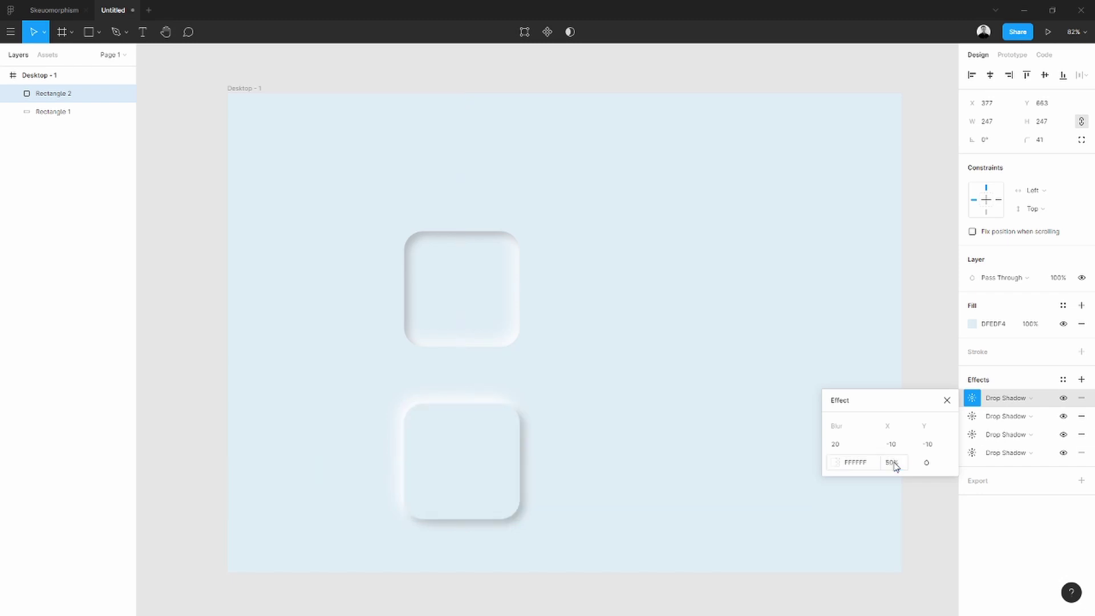
click(848, 446)
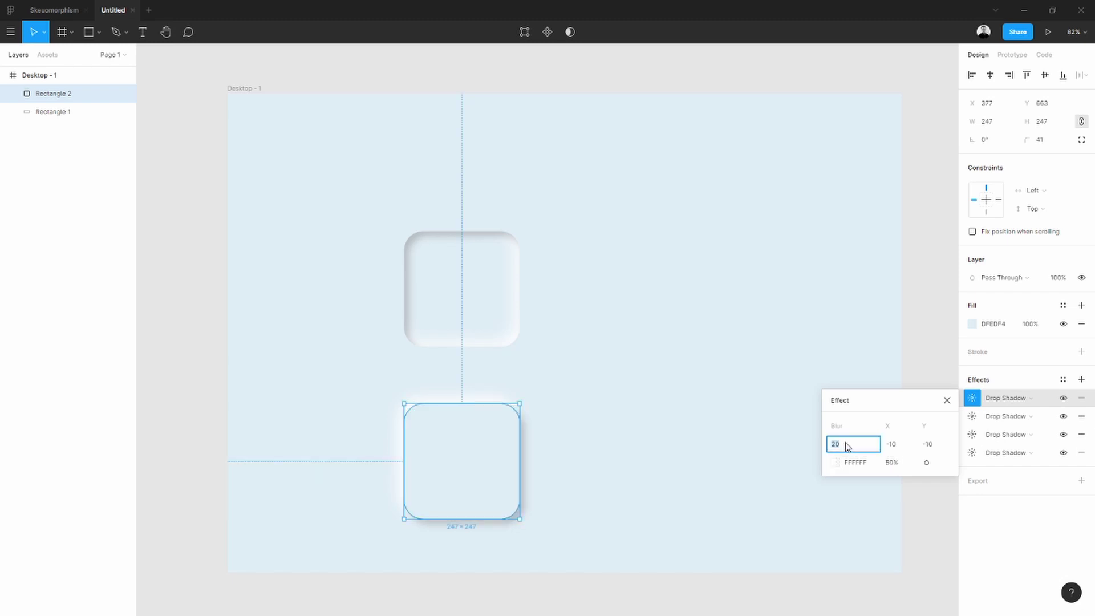
text(30)
key(Return)
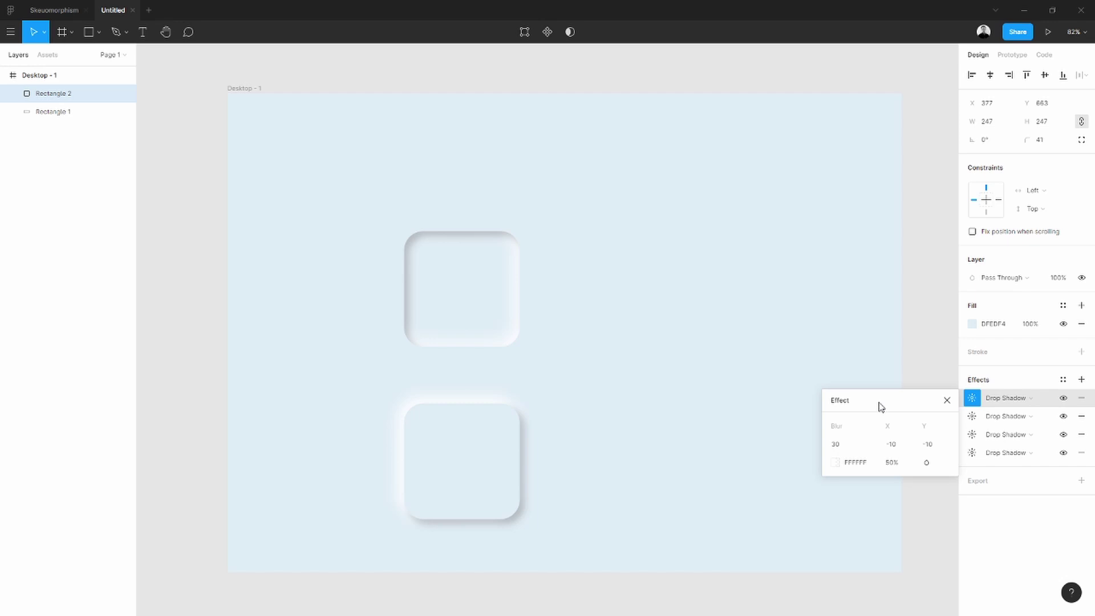
click(720, 455)
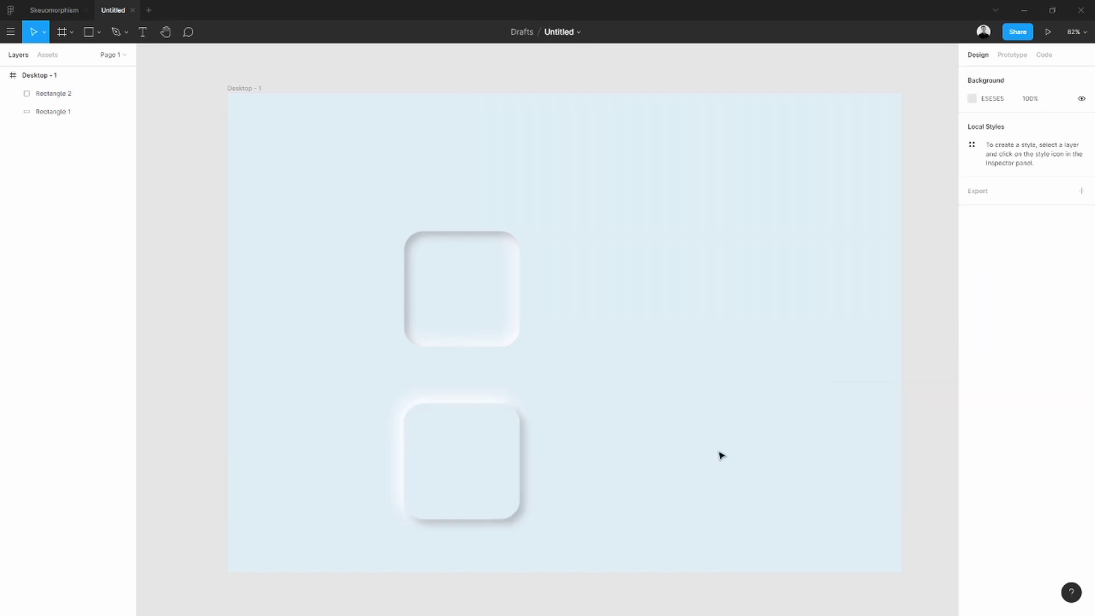
click(507, 467)
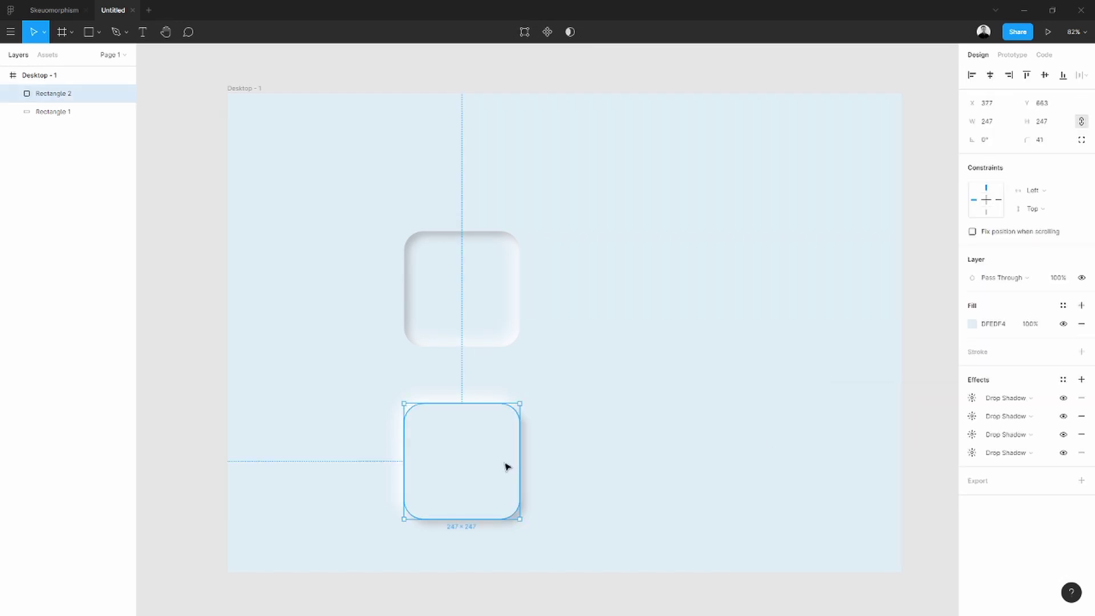
click(1064, 398)
click(1064, 399)
click(1064, 399)
click(1064, 399)
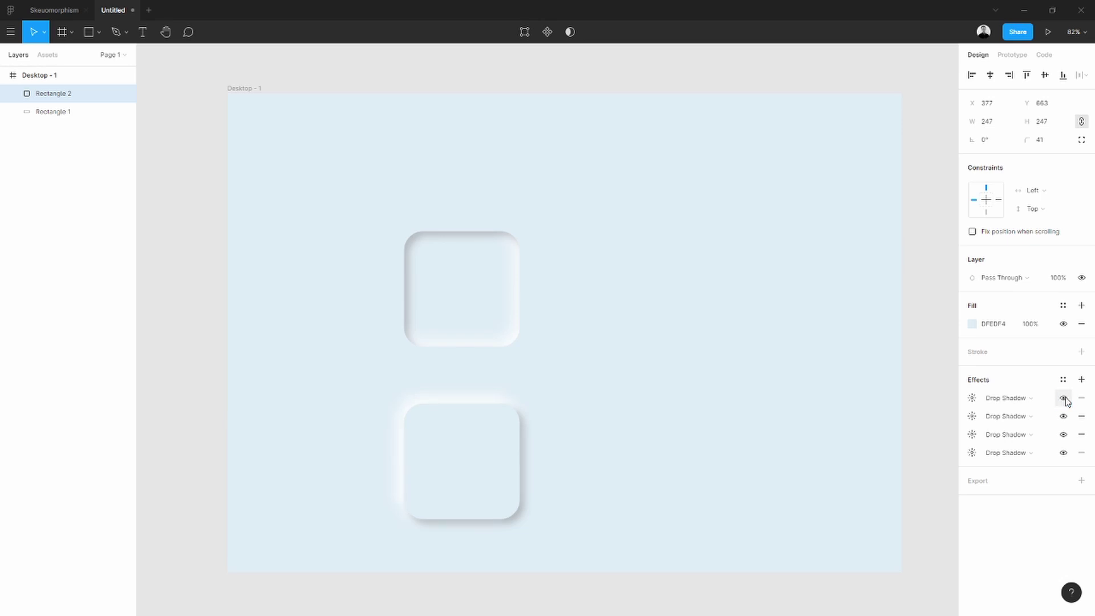
click(972, 399)
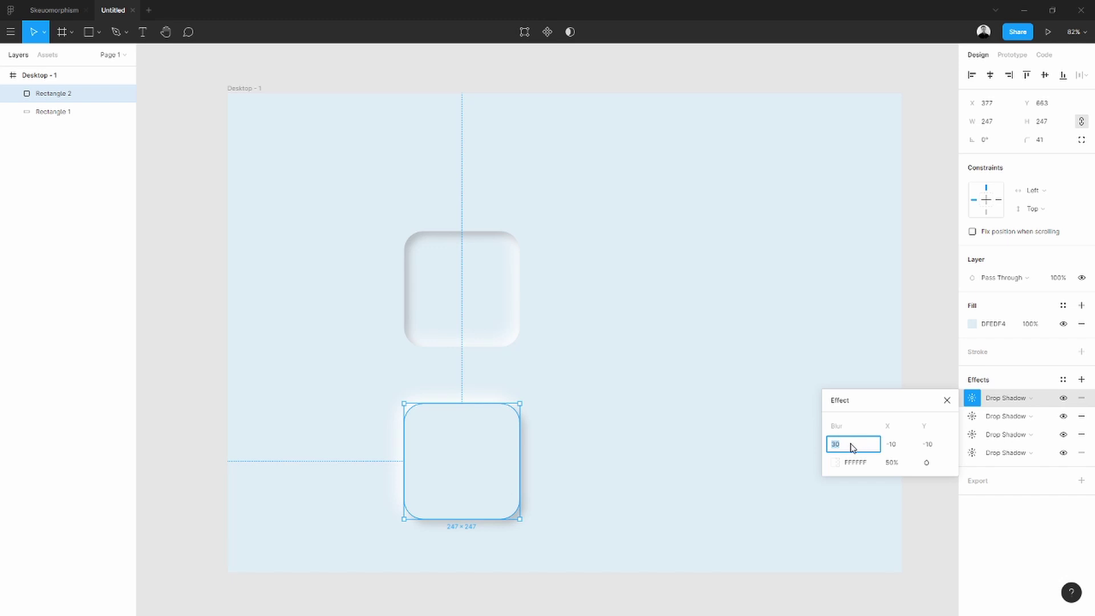
drag(853, 447, 813, 443)
click(806, 438)
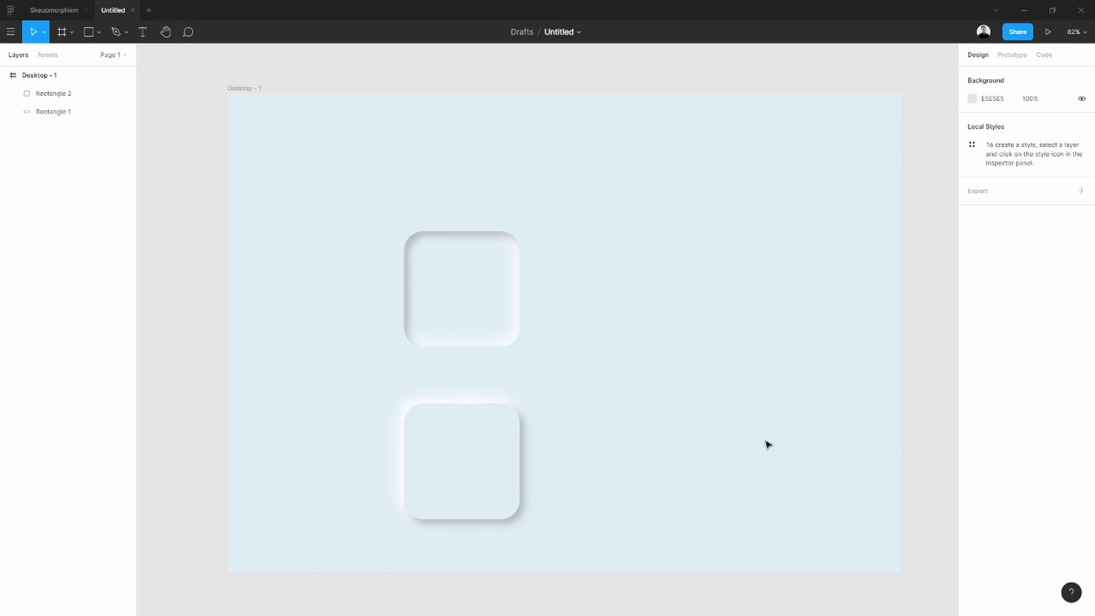
Duplicate the raised square into a 247×134 rectangle beside it and a 121×121 square beneath.
scroll(708, 367, down, 1)
scroll(707, 367, left, 5)
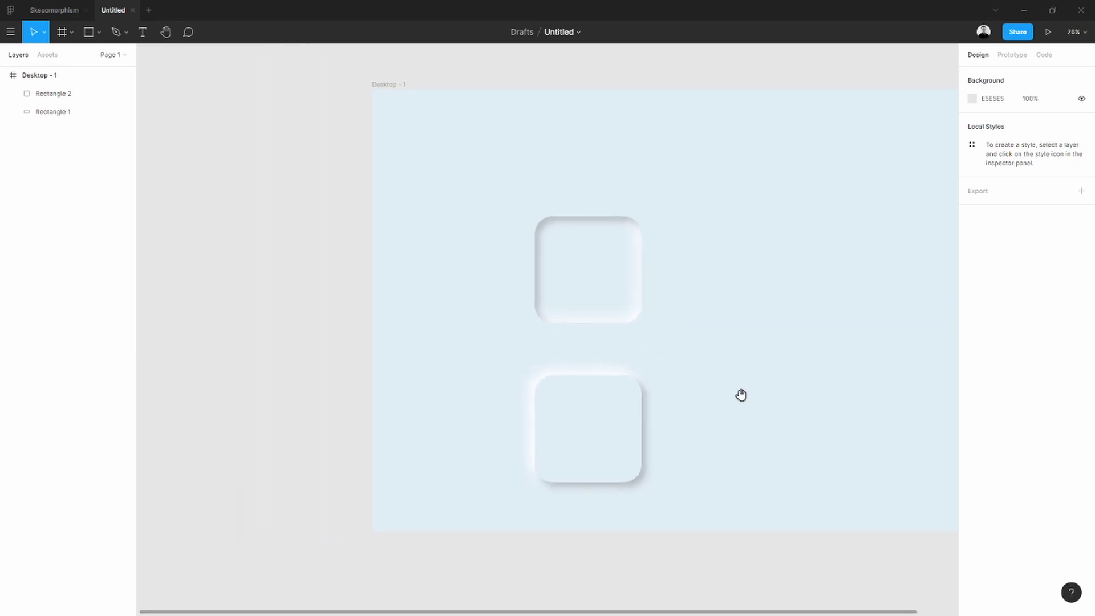
drag(741, 394, 665, 423)
click(490, 474)
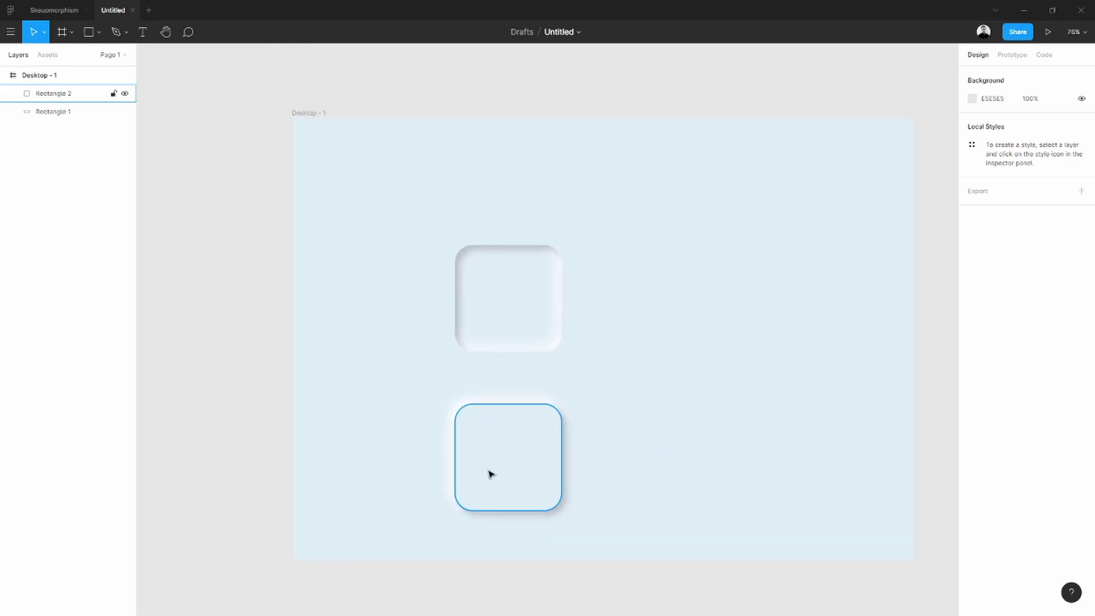
click(492, 472)
drag(492, 473, 696, 461)
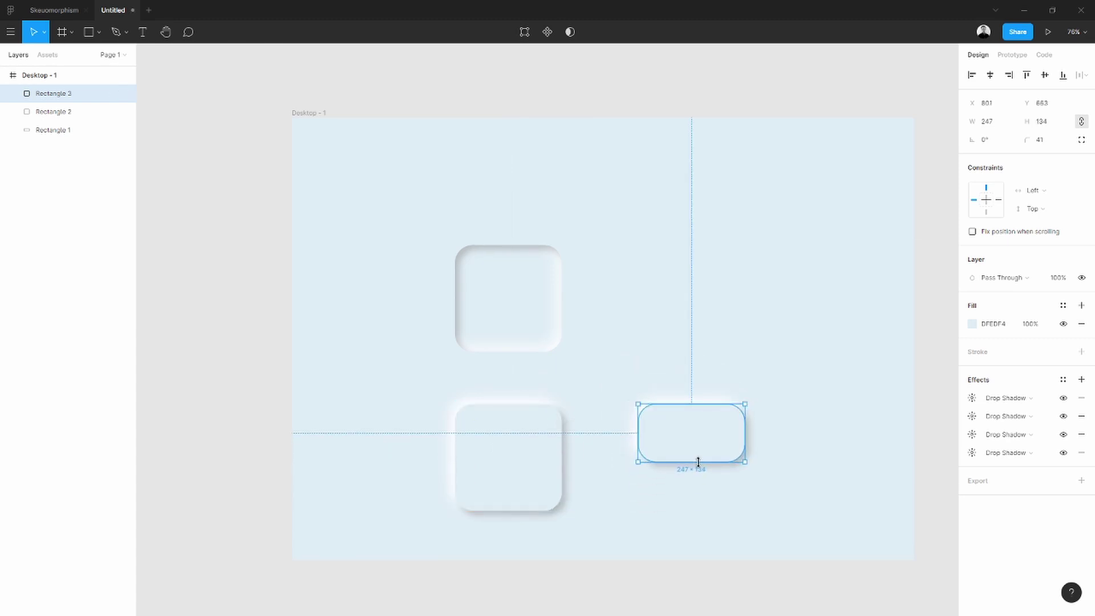
click(792, 469)
drag(526, 462, 714, 526)
drag(643, 466, 728, 506)
Check the wide raised rectangle, then select the large inset square.
click(729, 456)
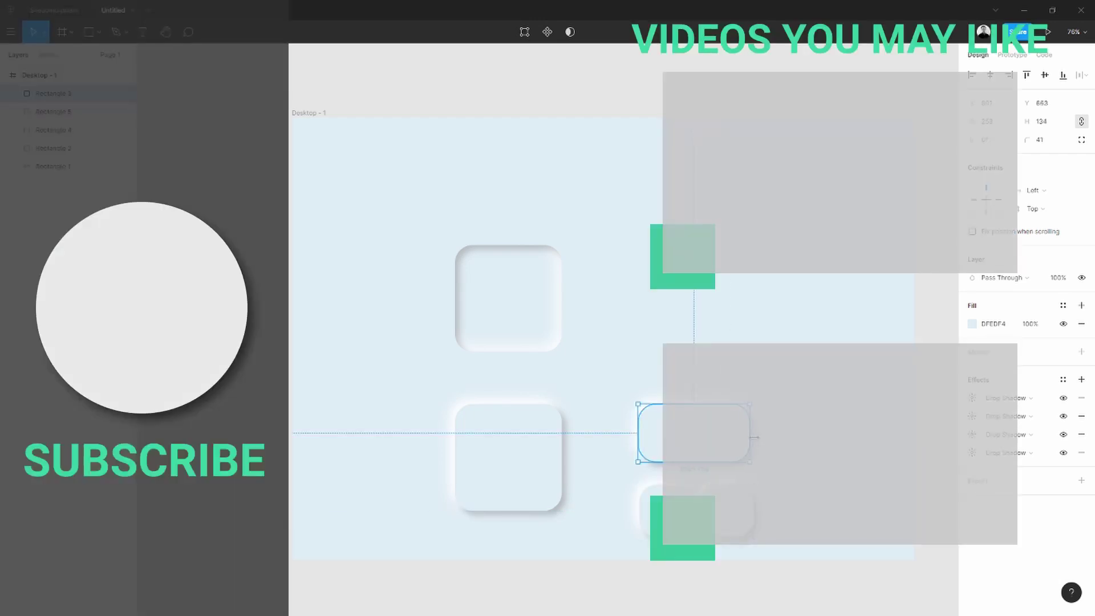
click(827, 425)
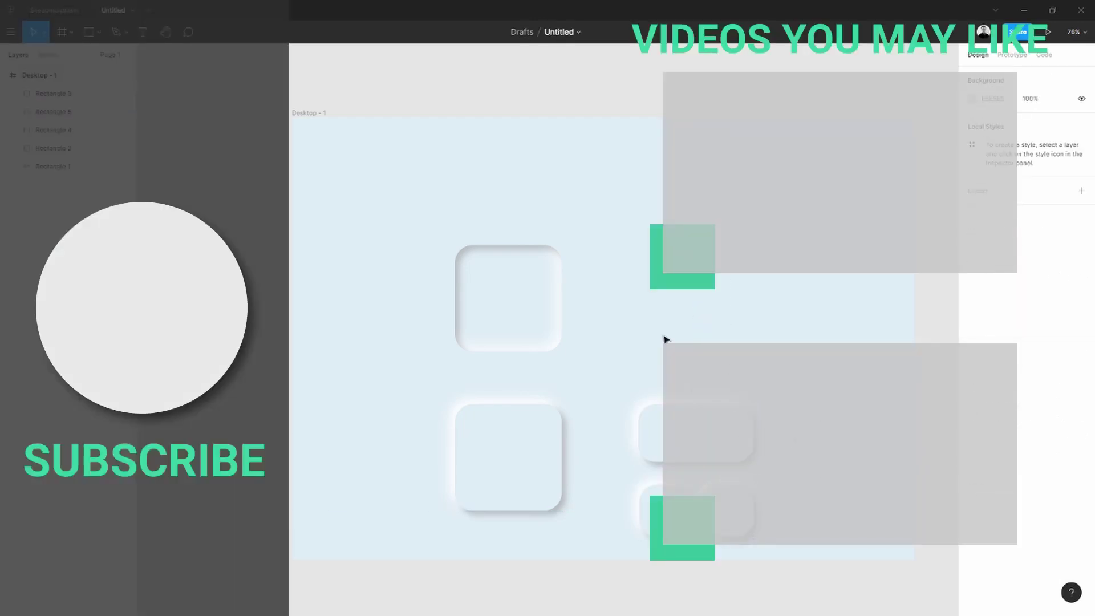
click(536, 327)
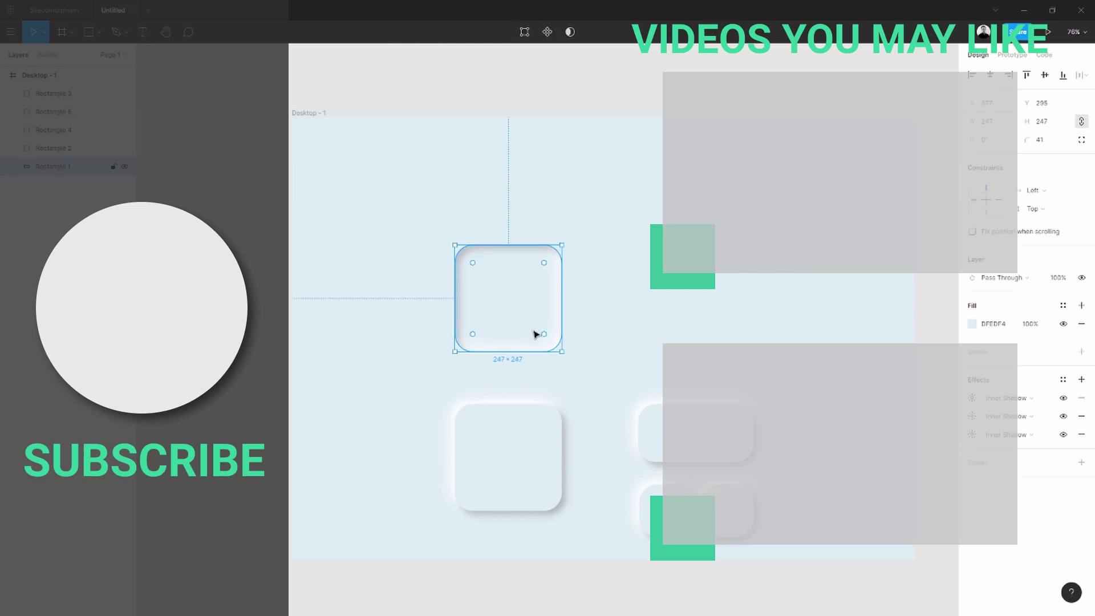